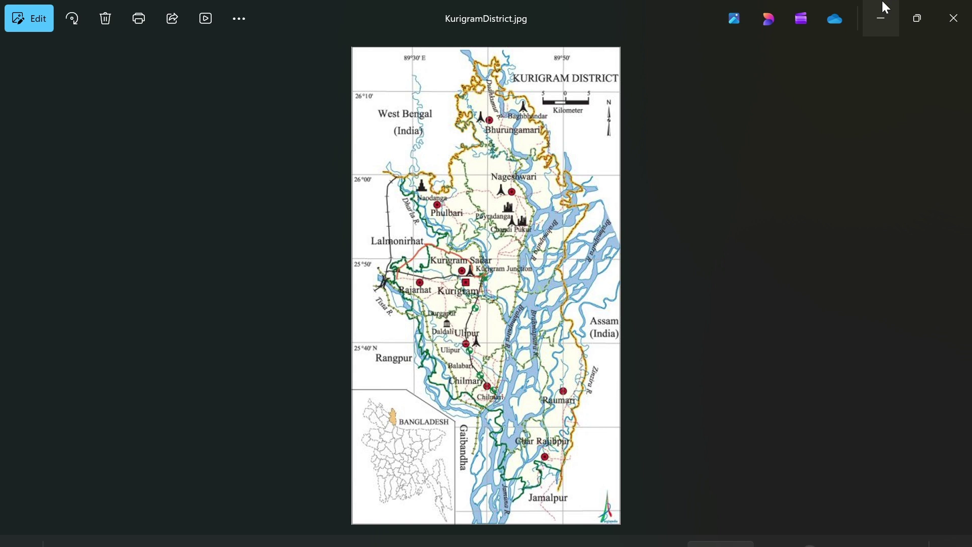
Step: Switch from the KurigramDistrict.jpg image to QGIS and start a new empty project in EPSG:4326 - WGS 84
mouse_move(671, 540)
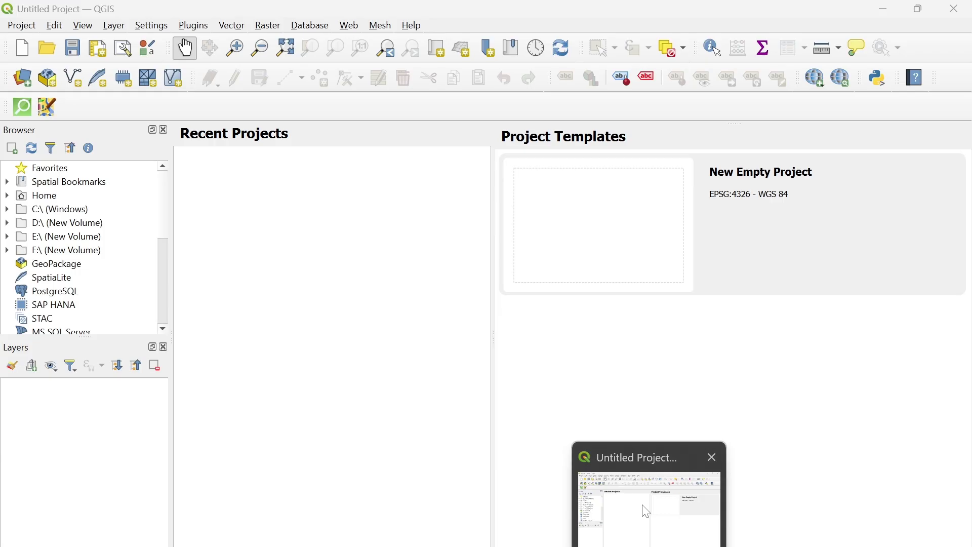
left_click(647, 511)
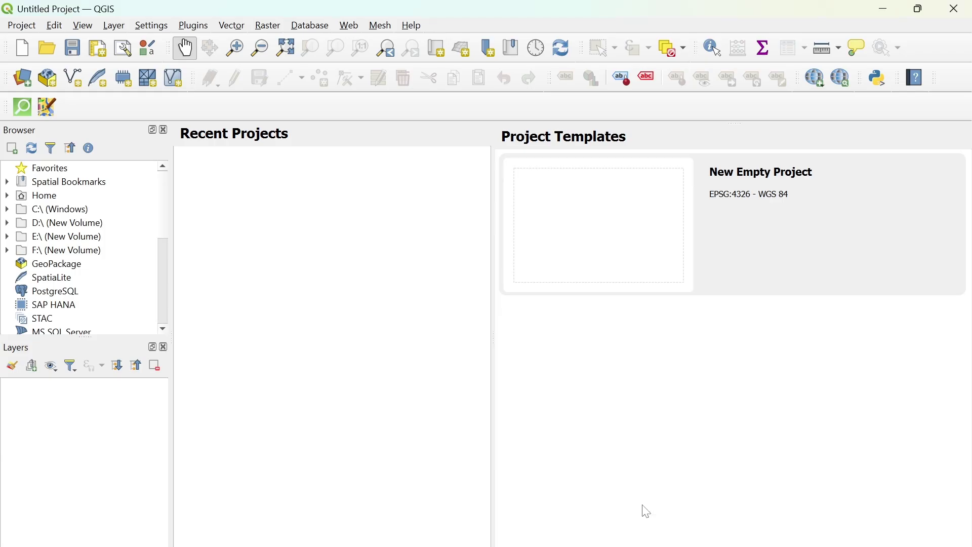
left_click(889, 8)
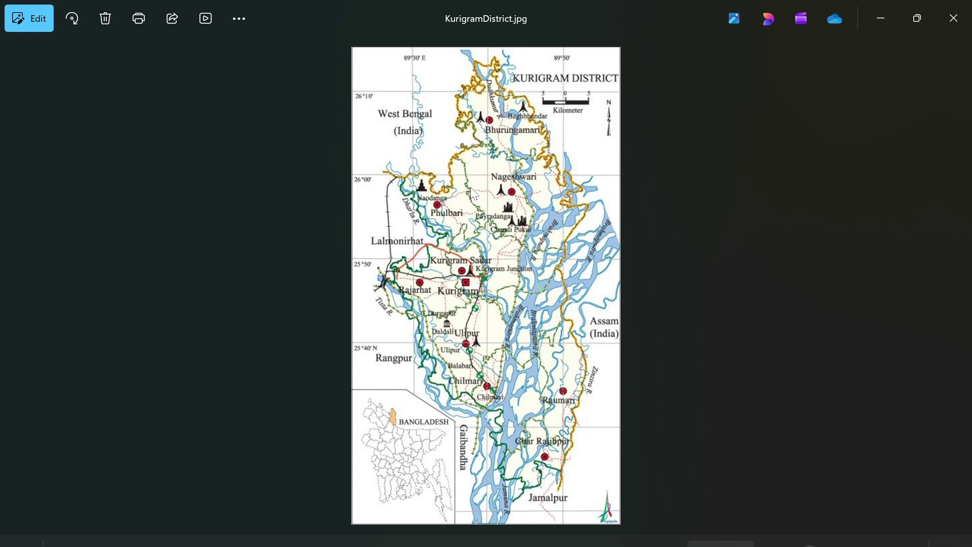
left_click(891, 14)
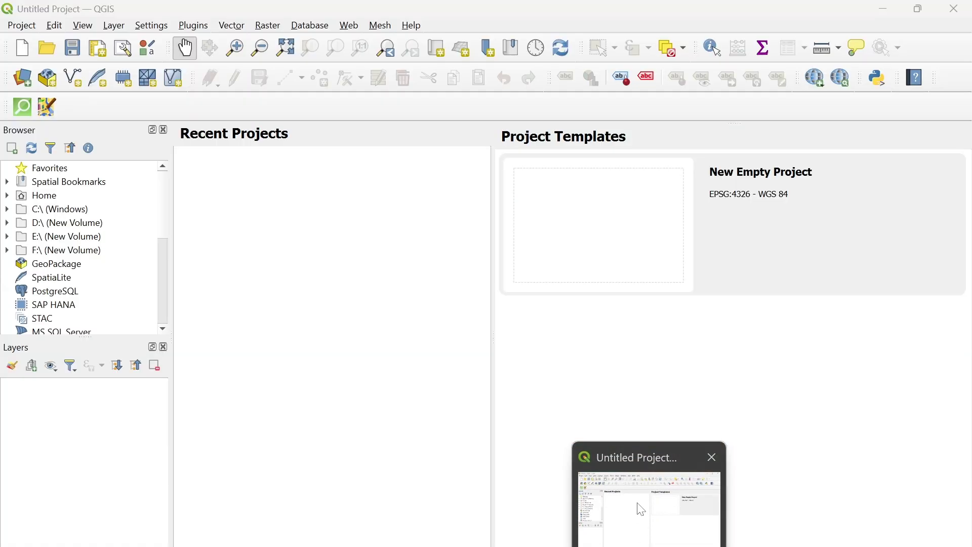
left_click(640, 509)
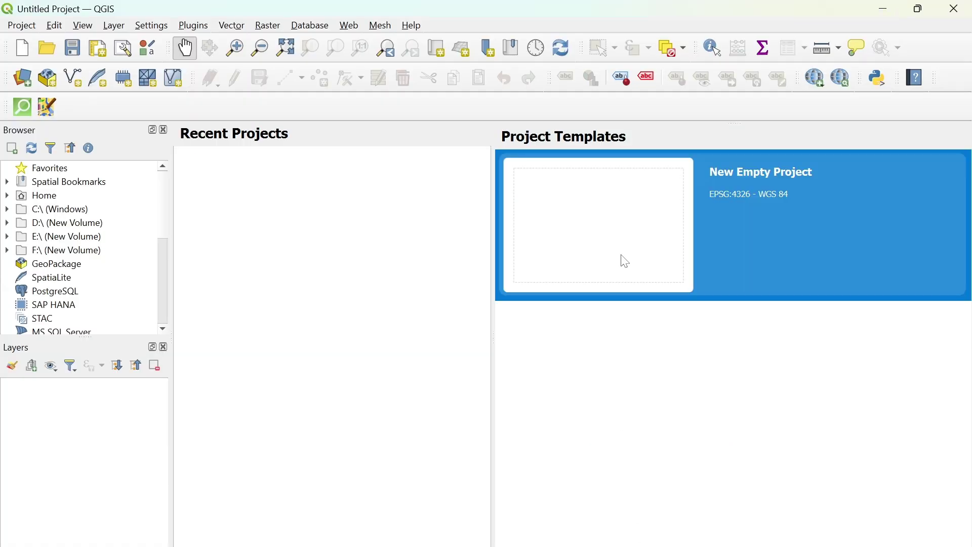
left_click(626, 262)
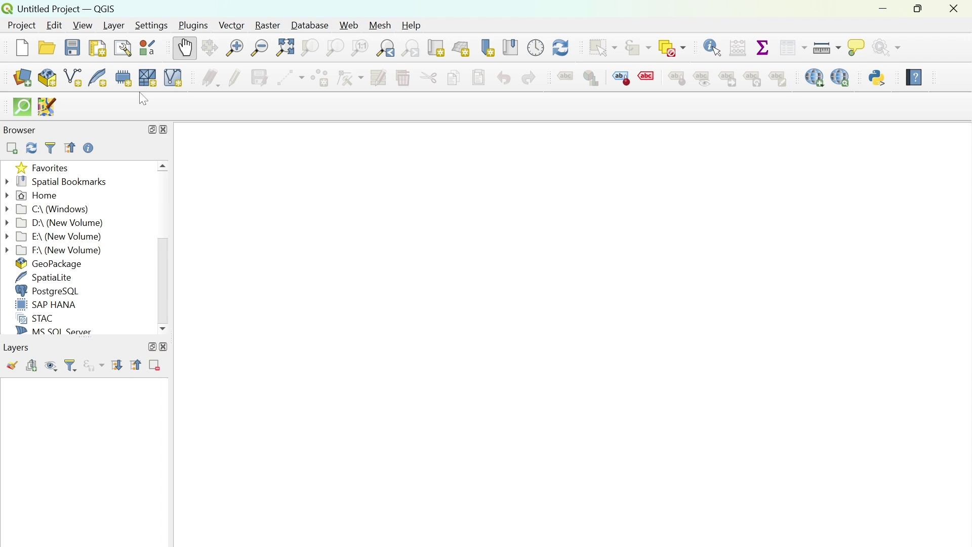
Step: Add KurigramDistrict.jpg from the Downloads folder to the project as a raster layer
left_click(26, 85)
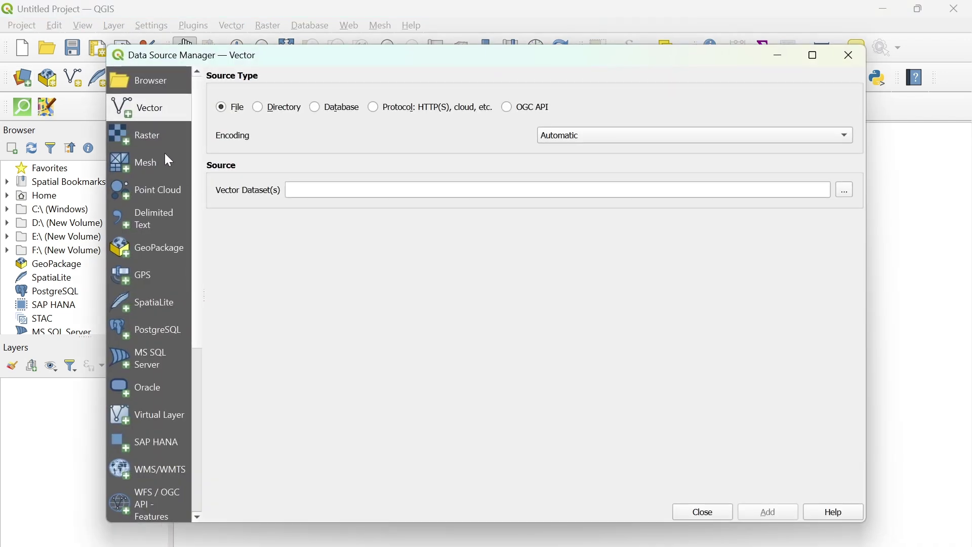
left_click(151, 137)
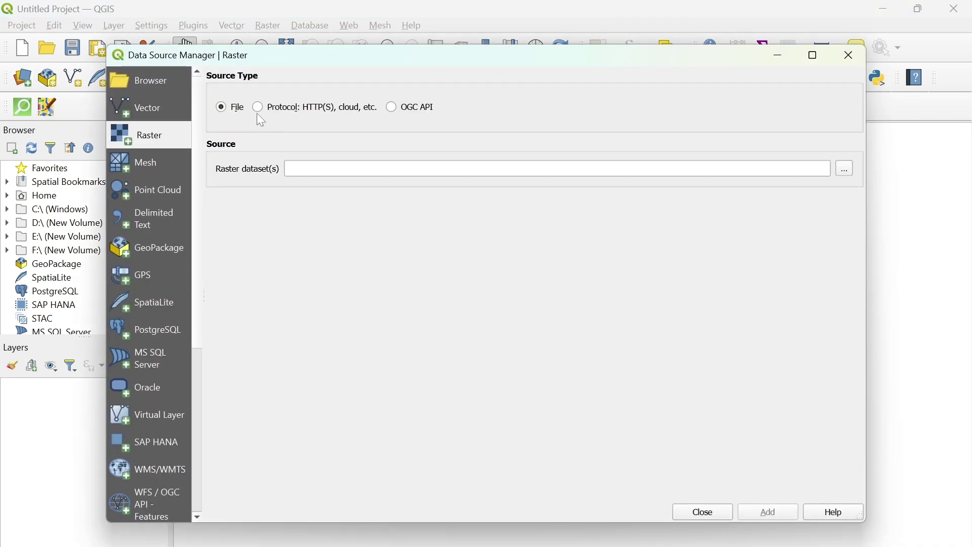
left_click(845, 172)
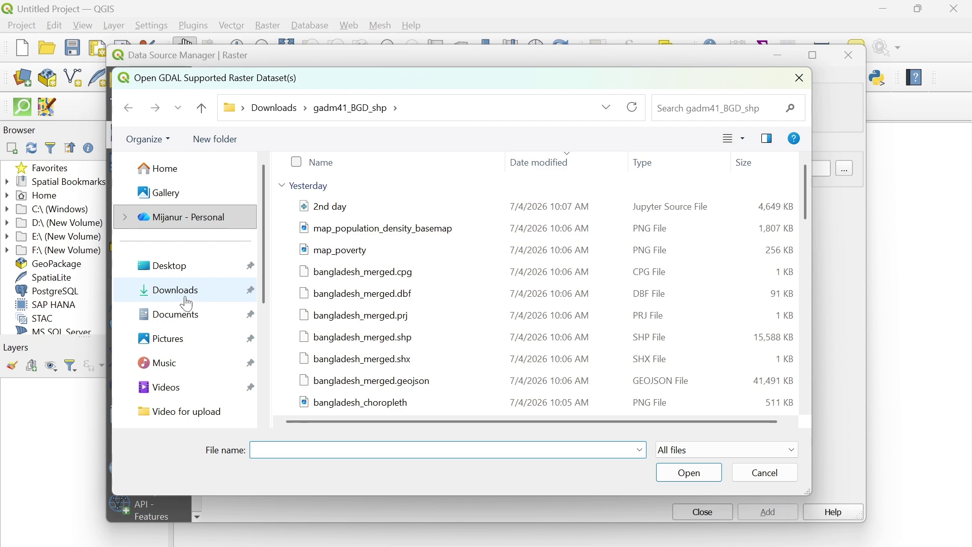
left_click(186, 299)
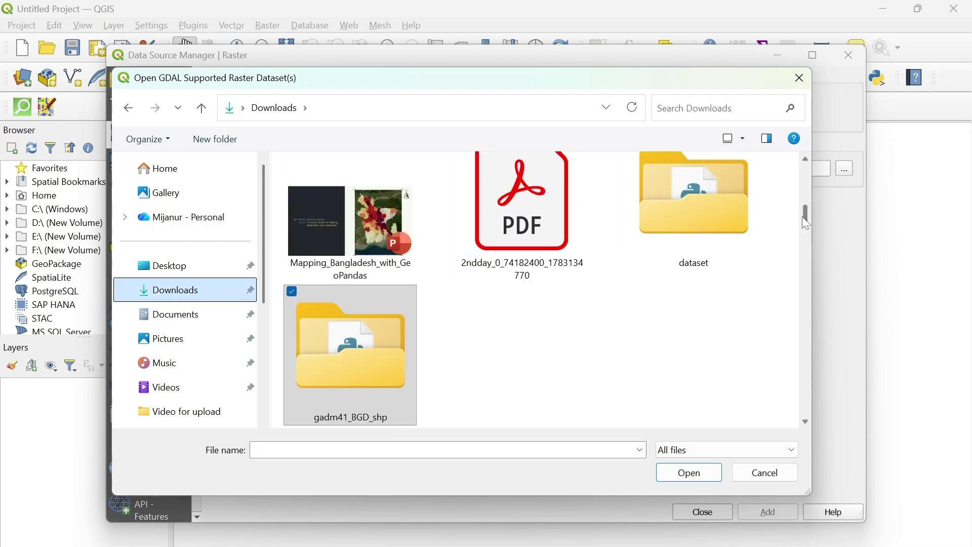
left_click_drag(802, 217, 810, 258)
double_click(723, 279)
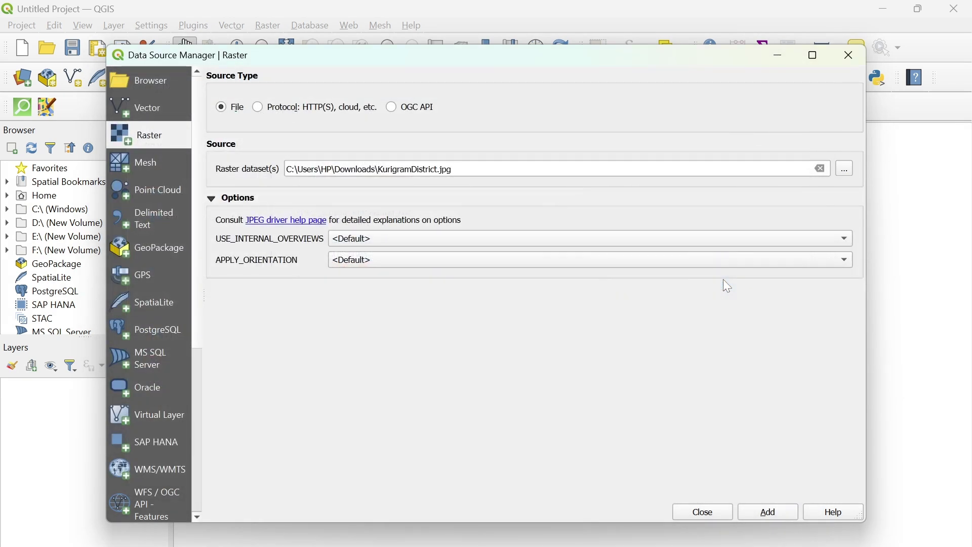
left_click(774, 508)
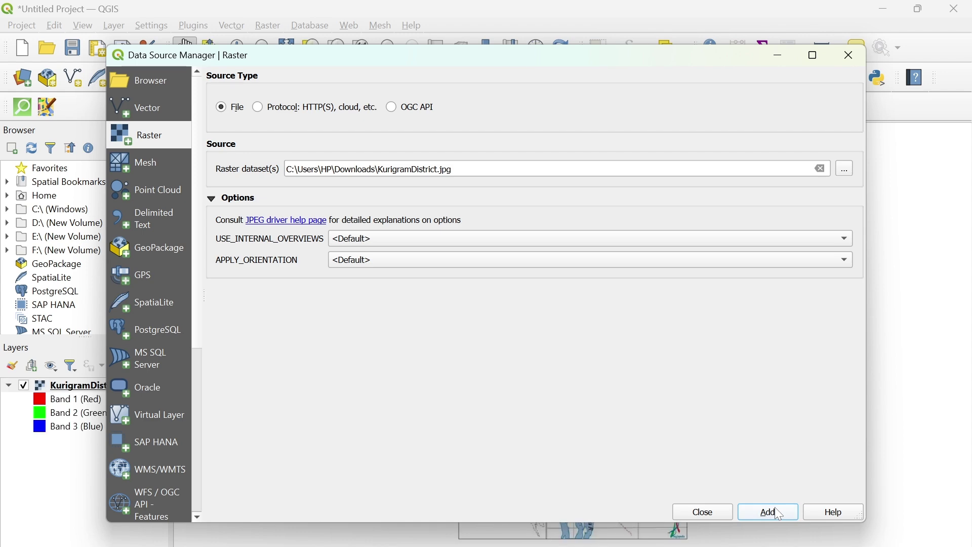
left_click(703, 514)
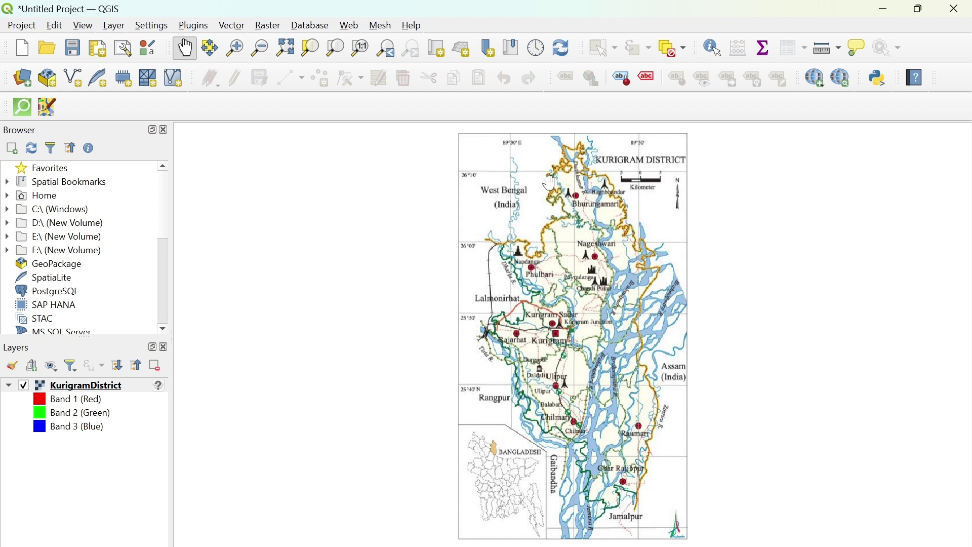
Step: Open the Georeferencer and reposition its window so that its tools are accessible
left_click(234, 26)
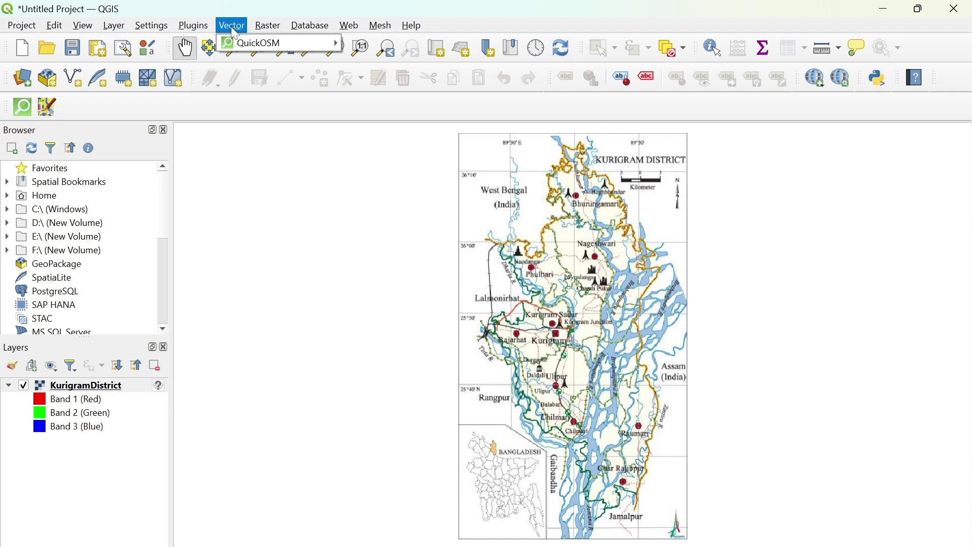
left_click(193, 27)
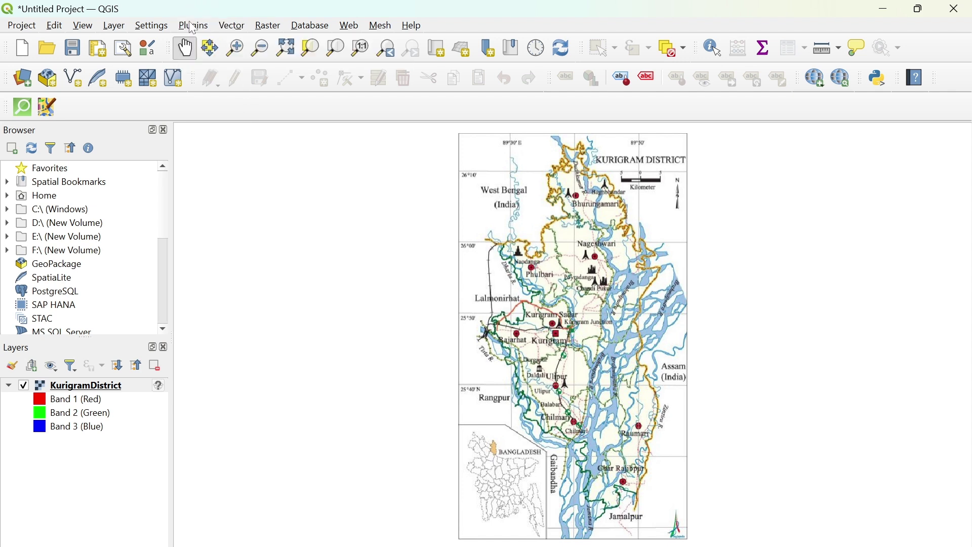
left_click(236, 27)
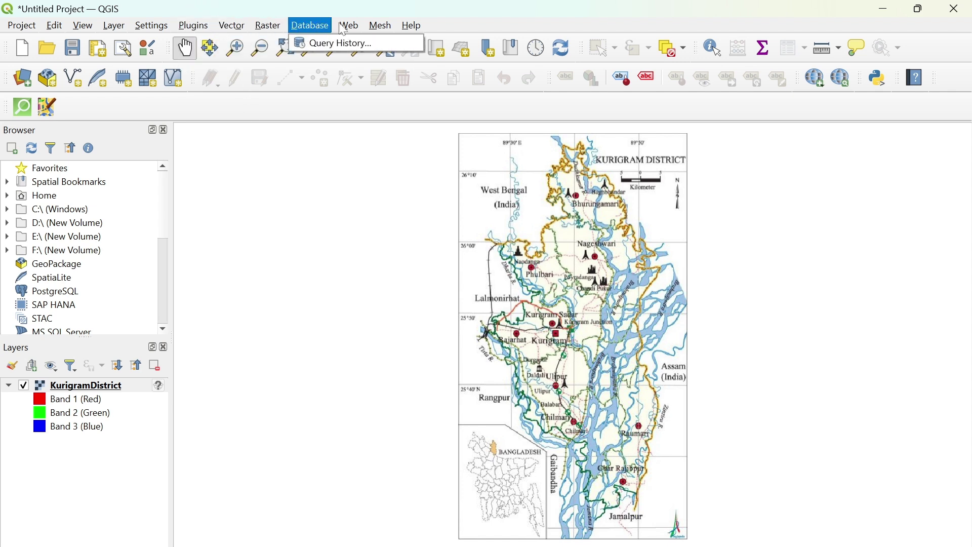
mouse_move(183, 38)
mouse_move(152, 31)
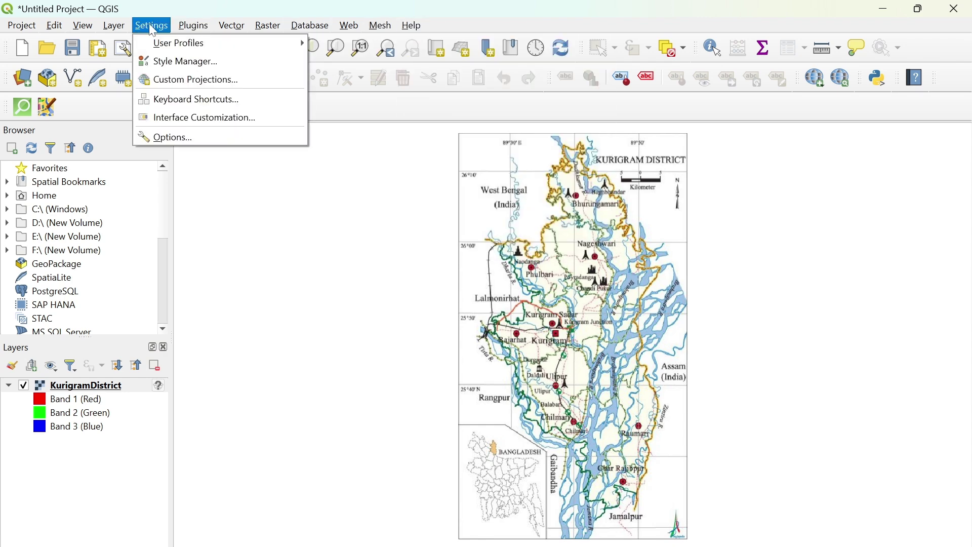
mouse_move(119, 30)
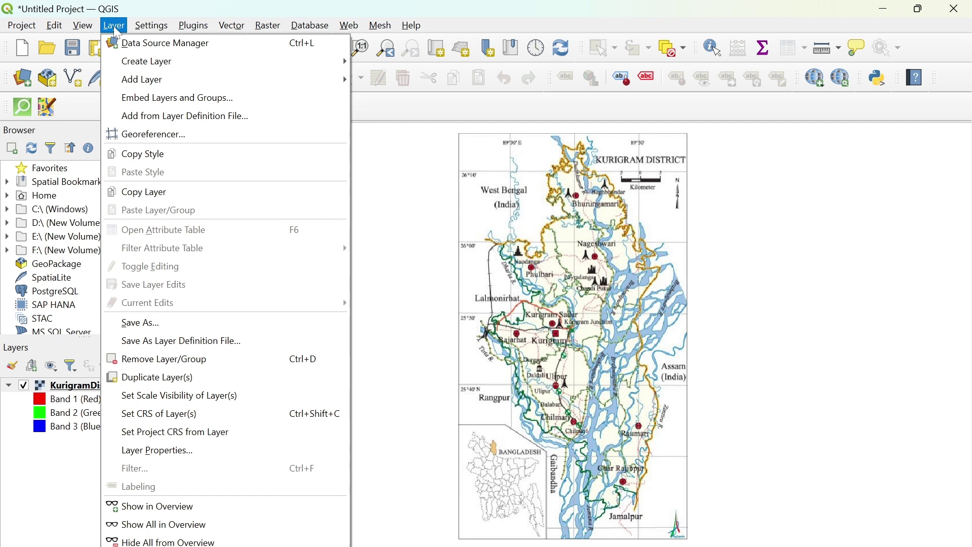
left_click(163, 135)
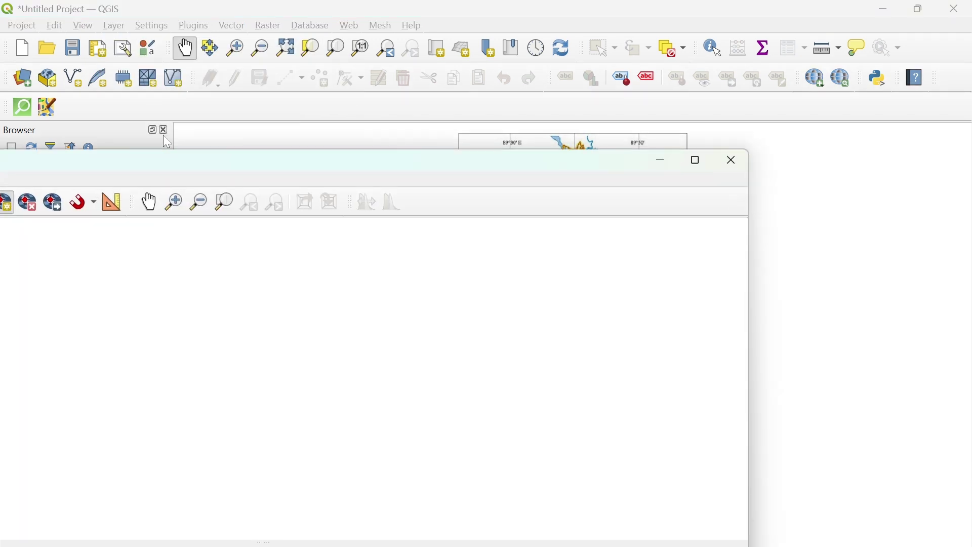
left_click_drag(501, 96, 433, 66)
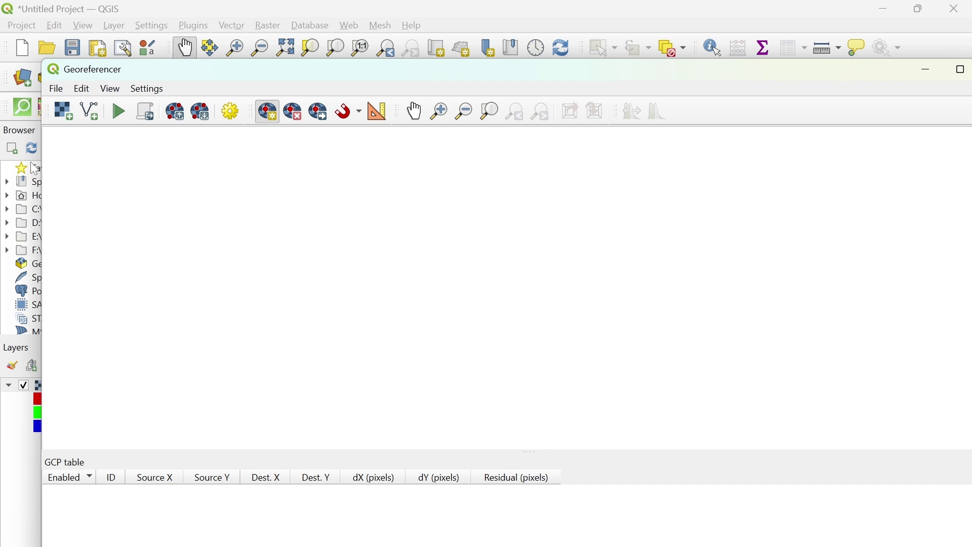
Step: Load KurigramDistrict.jpg from the Downloads folder into the Georeferencer as the raster to georeference
left_click(64, 111)
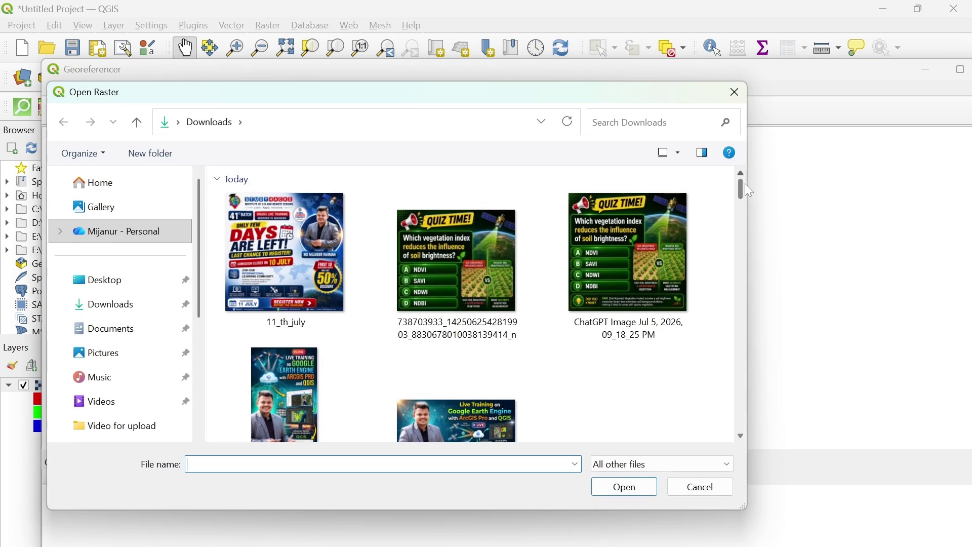
left_click_drag(743, 188, 755, 267)
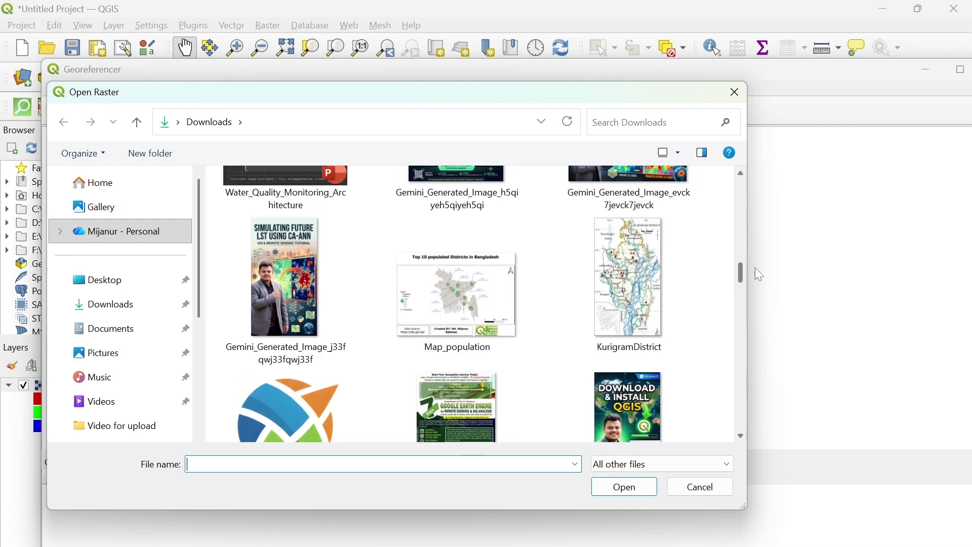
double_click(650, 267)
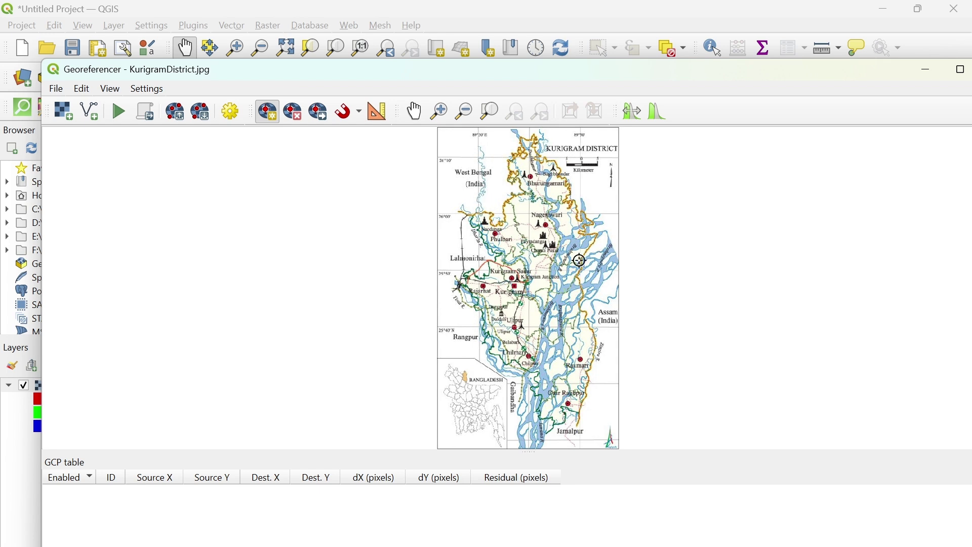
left_click(448, 117)
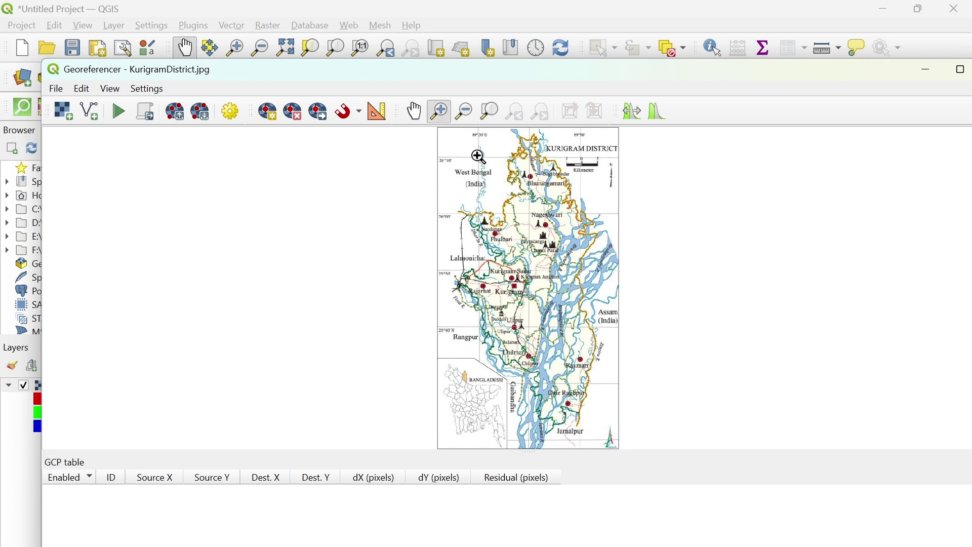
left_click_drag(461, 135, 468, 150)
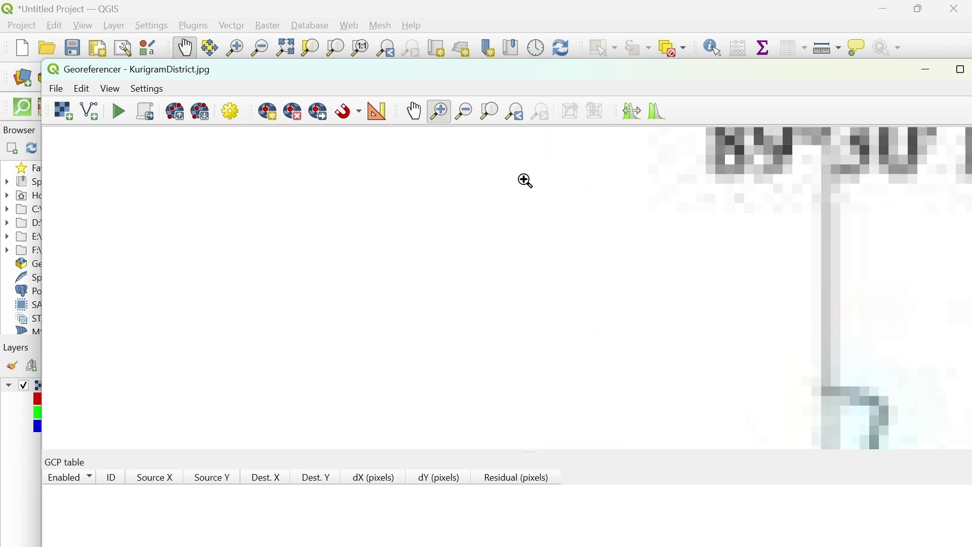
left_click(465, 112)
left_click(828, 285)
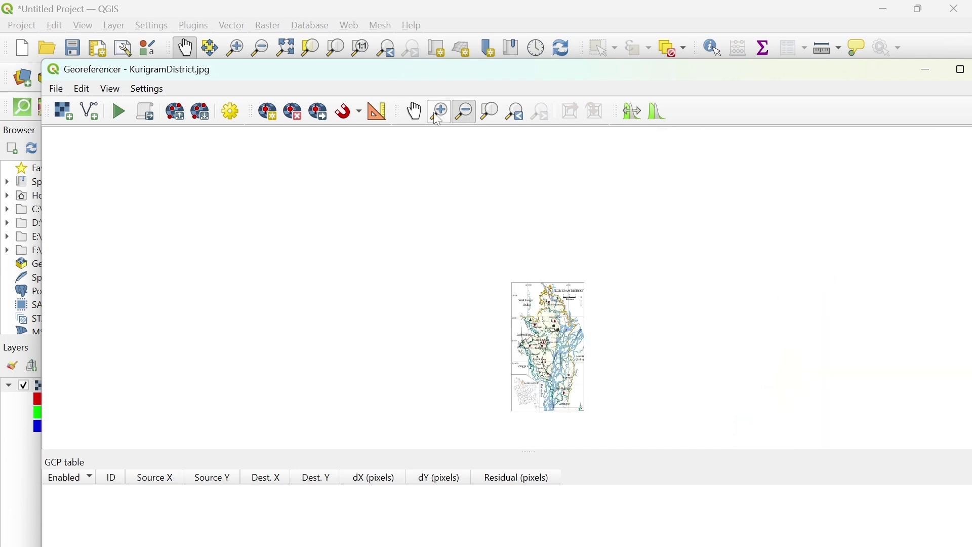
left_click(500, 118)
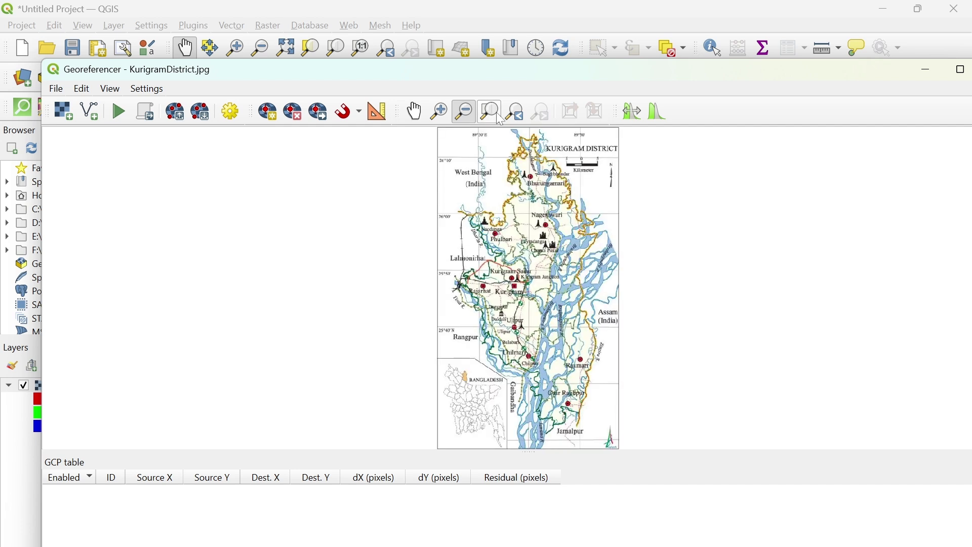
left_click(480, 158)
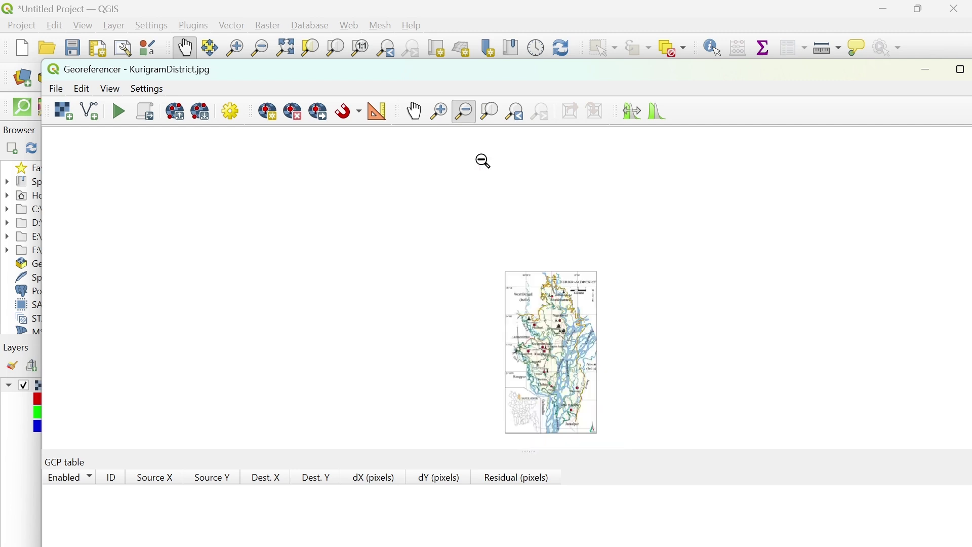
Step: Place a ground control point on the raster exactly where the 89°30' E and 26°10' grid lines cross
left_click(445, 116)
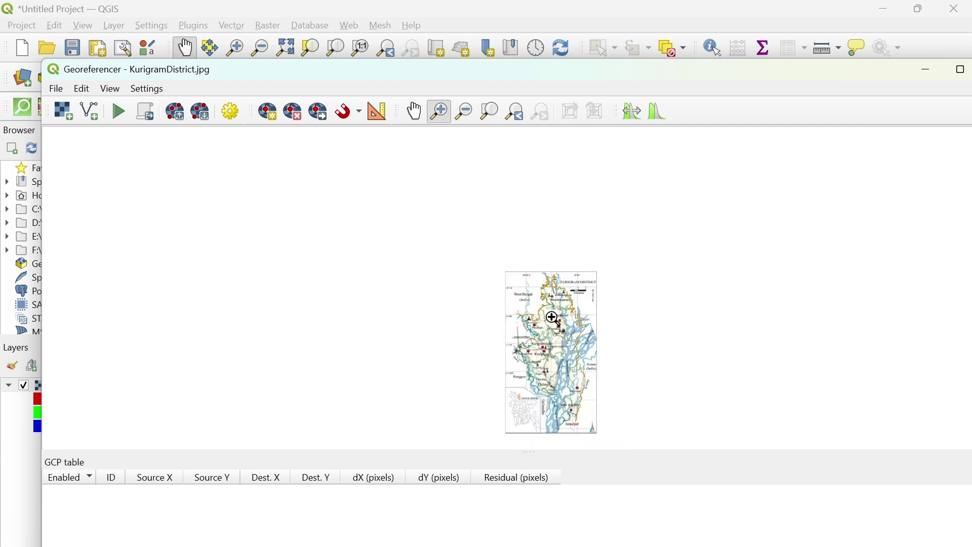
left_click(524, 286)
left_click(523, 284)
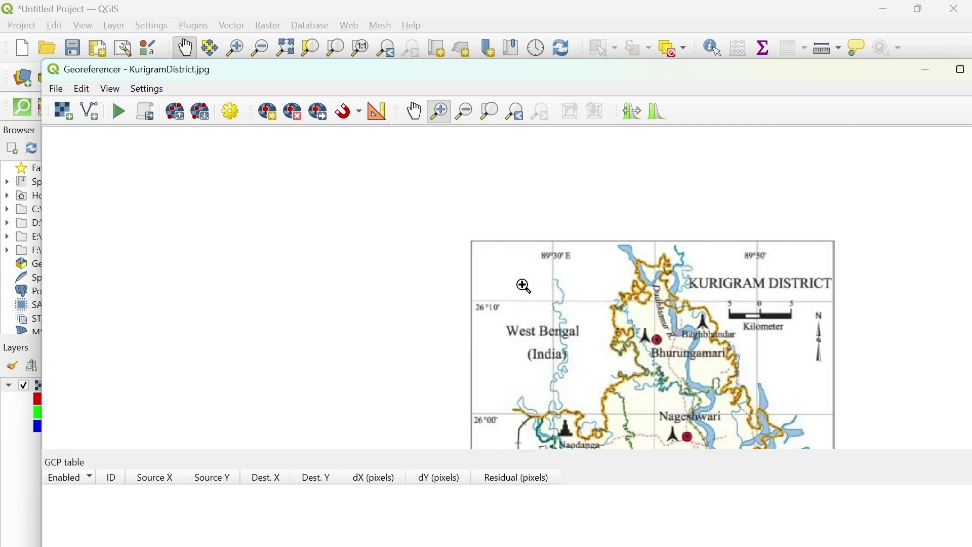
left_click(576, 310)
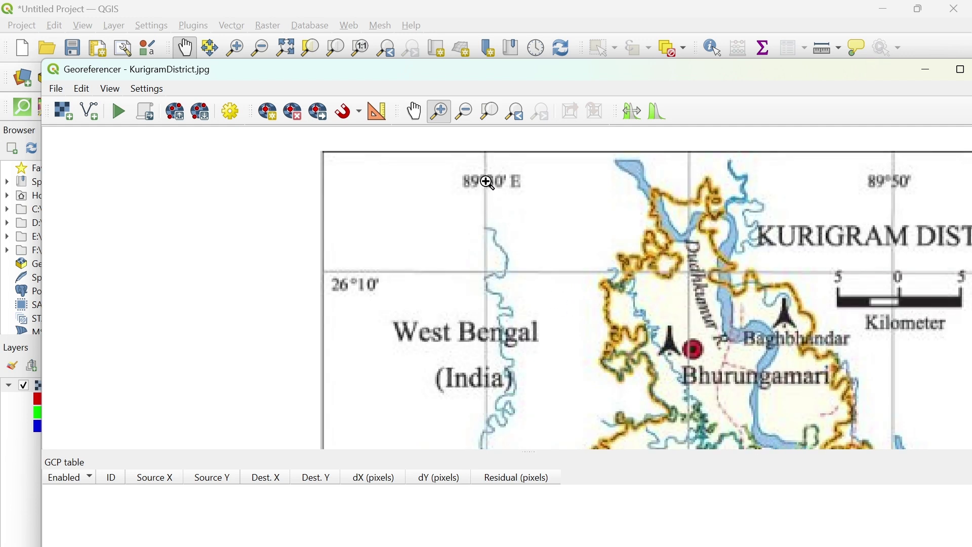
left_click(487, 276)
left_click(535, 292)
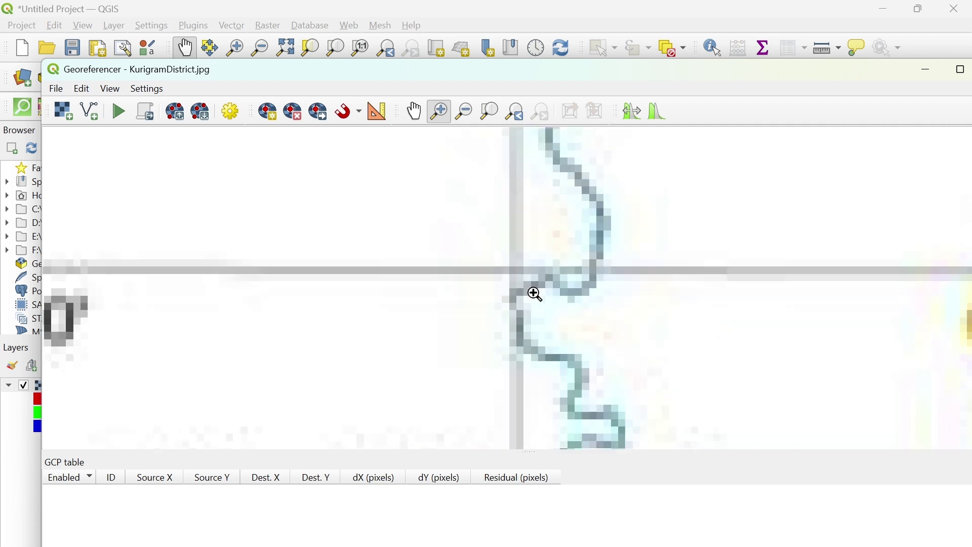
left_click(521, 263)
left_click(534, 306)
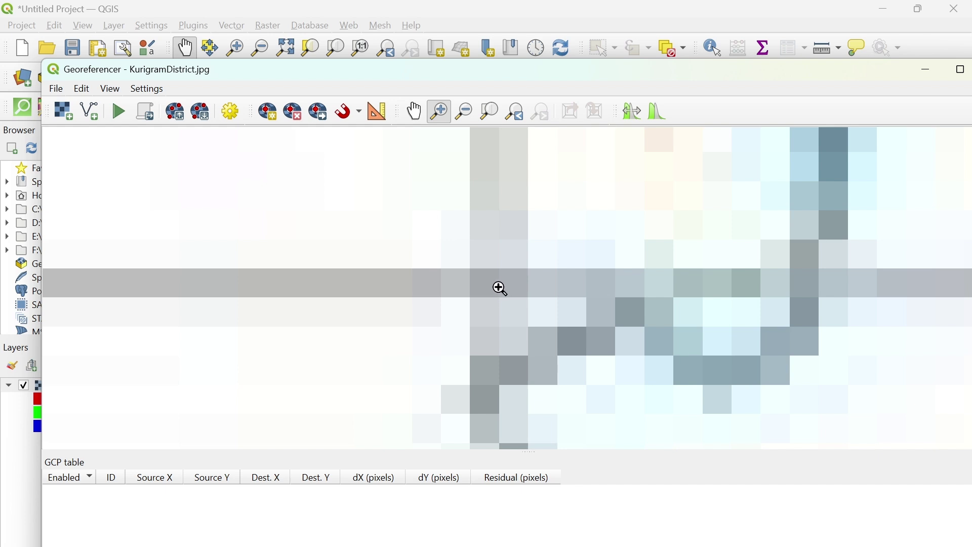
left_click(274, 118)
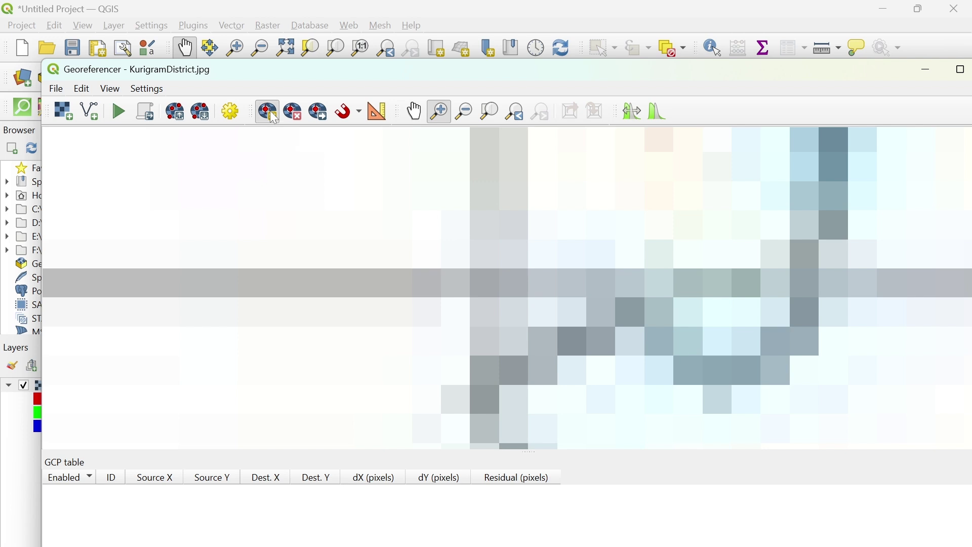
left_click(499, 288)
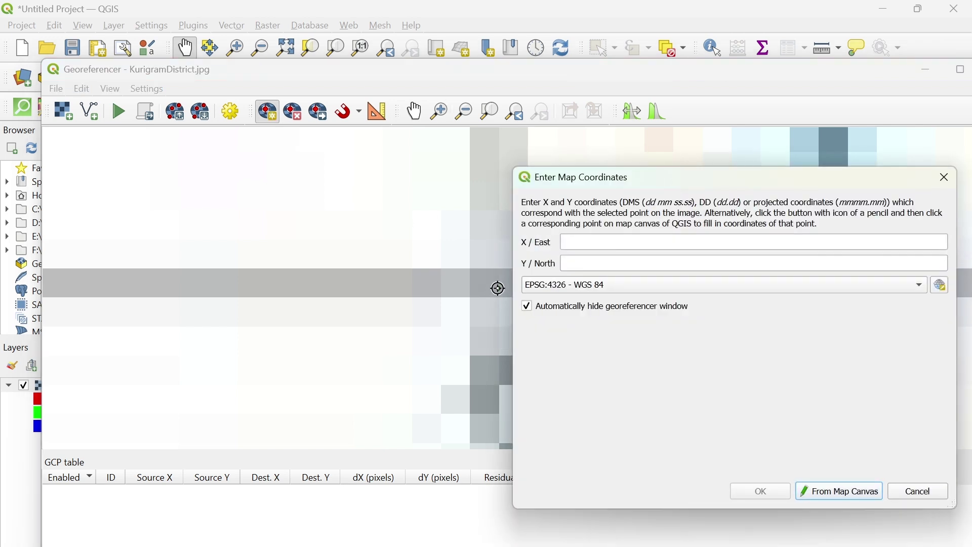
Step: Assign the first control point the map coordinates X / East 89 30 00 and Y / North 26 10 00 in EPSG:4326
left_click(754, 242)
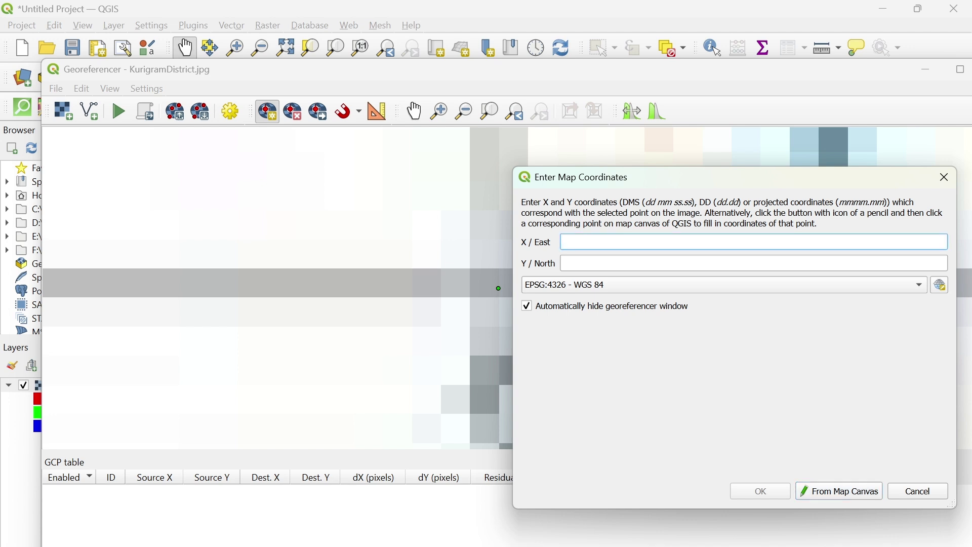
left_click(565, 263)
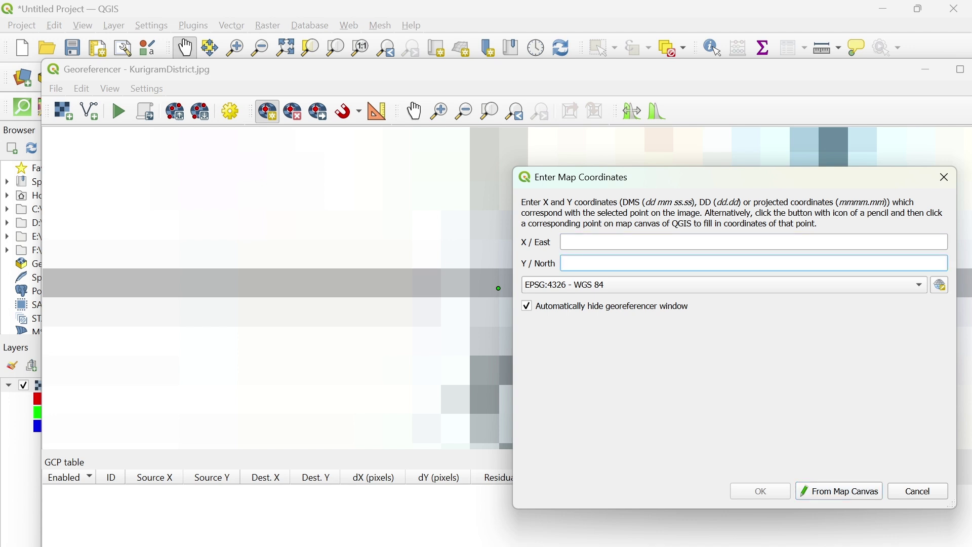
left_click(565, 243)
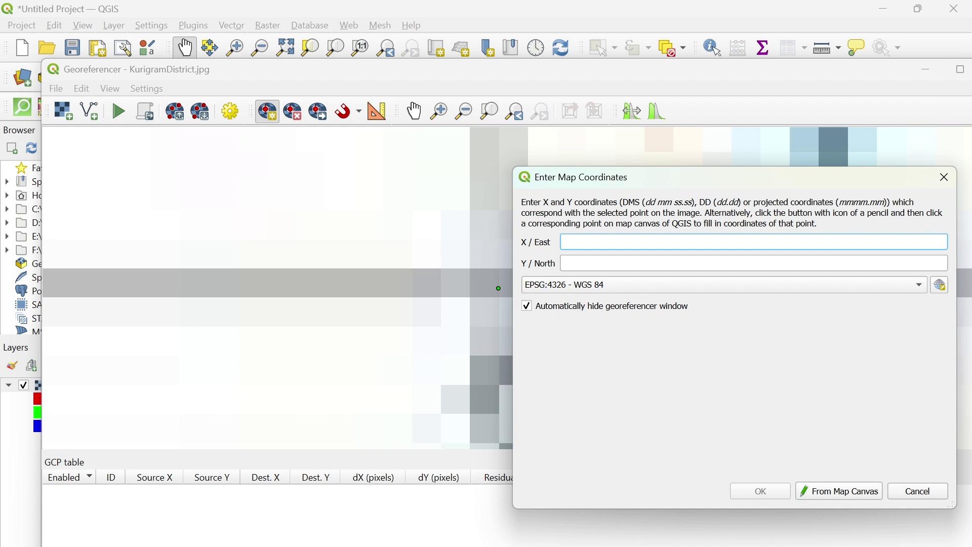
left_click(465, 111)
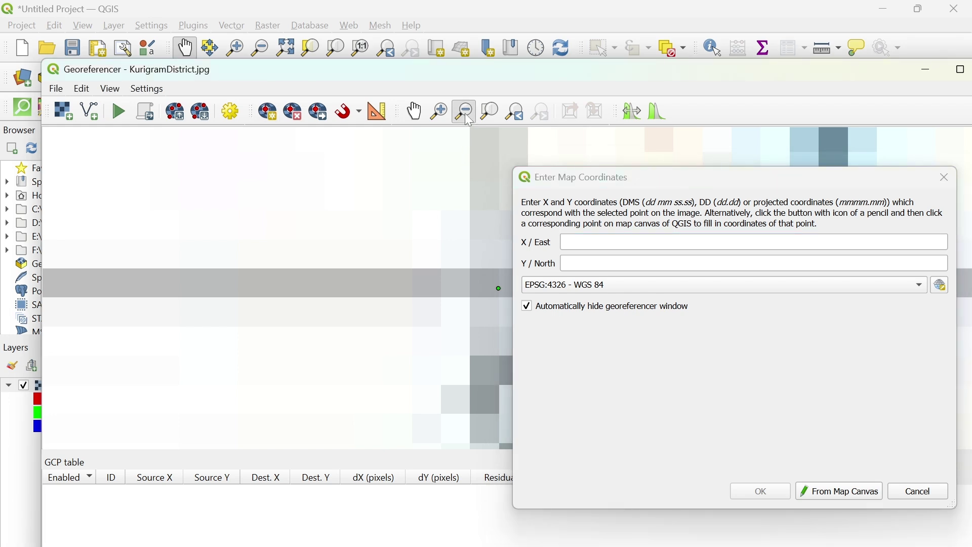
left_click(424, 181)
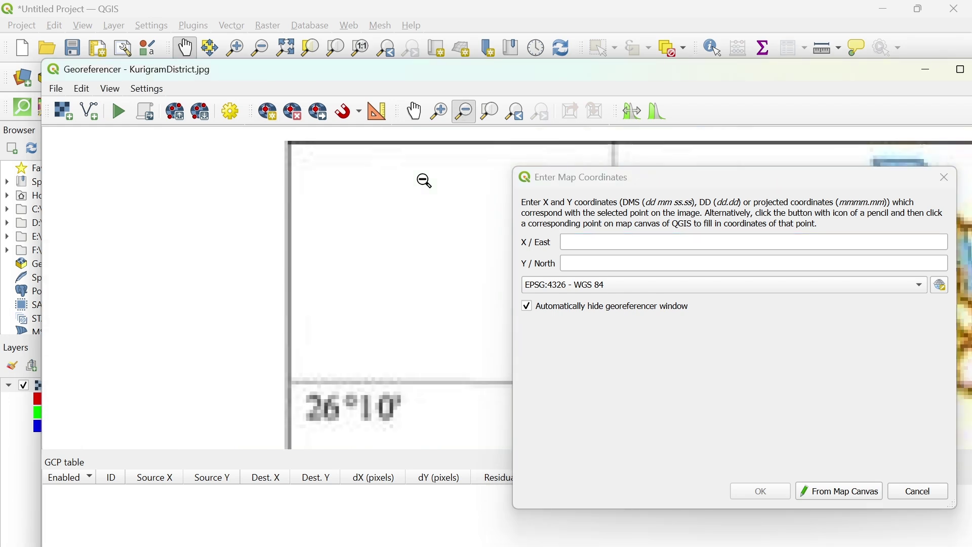
left_click(424, 180)
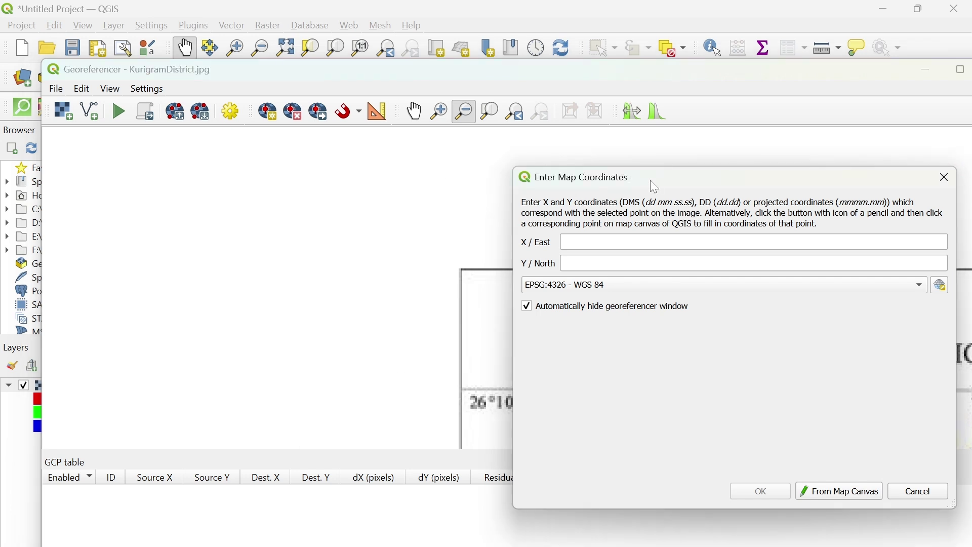
left_click_drag(650, 180, 144, 227)
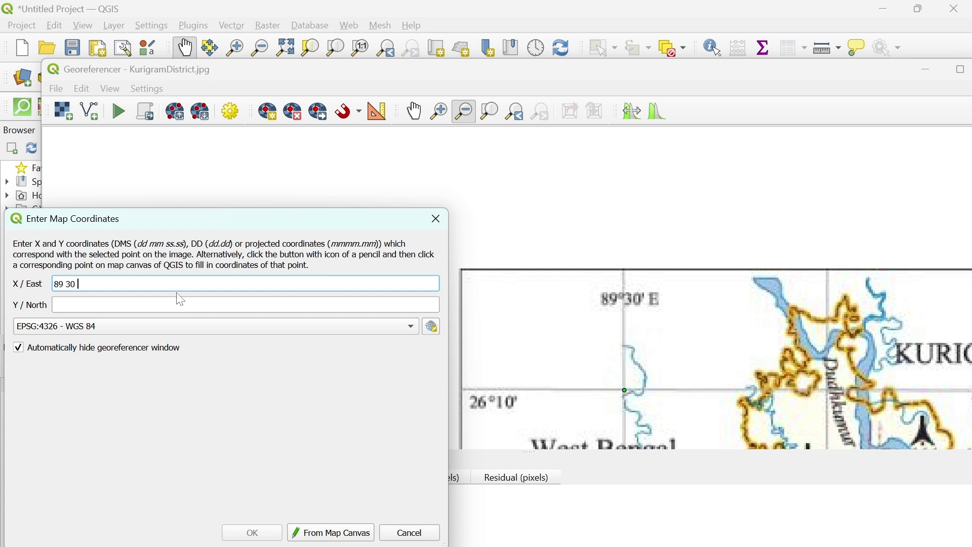
left_click(55, 305)
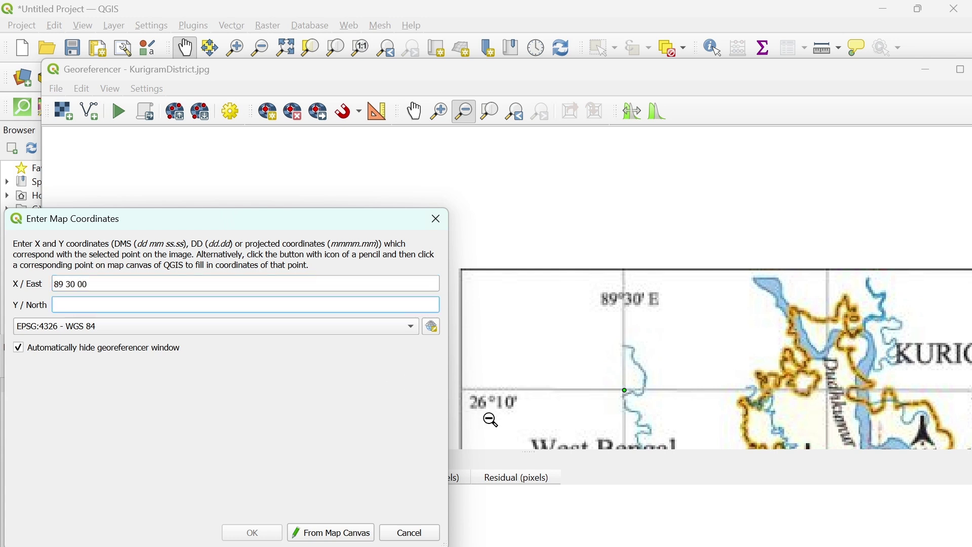
type("26 10 00")
left_click(255, 535)
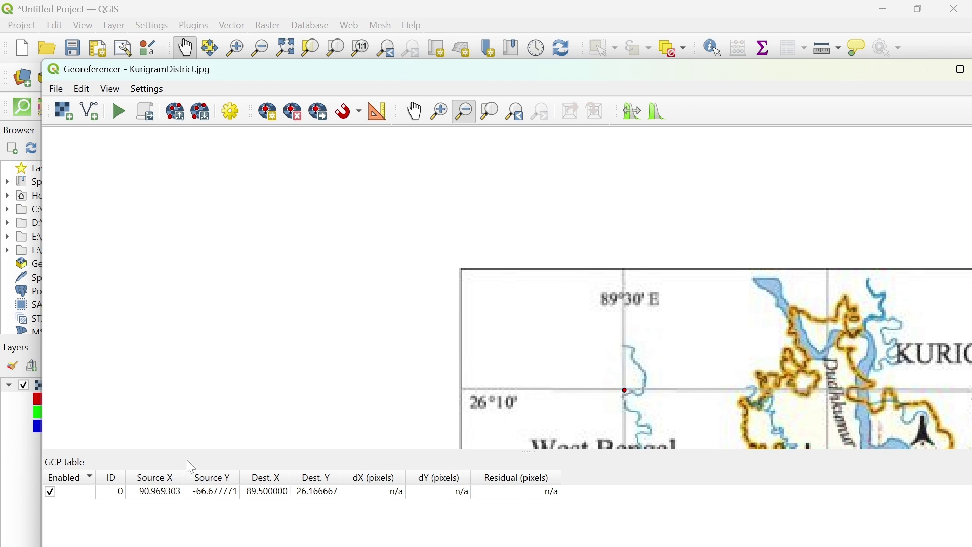
Step: Place a second control point where the 89°50' and 26°10' grid lines cross, beside the scale bar's 0
left_click(620, 308)
left_click(619, 310)
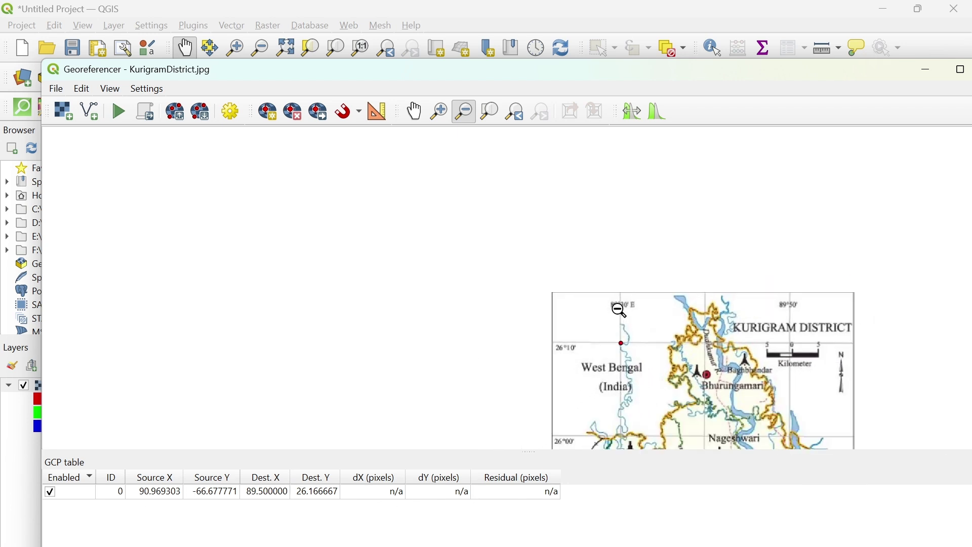
scroll(816, 341, "up", 2)
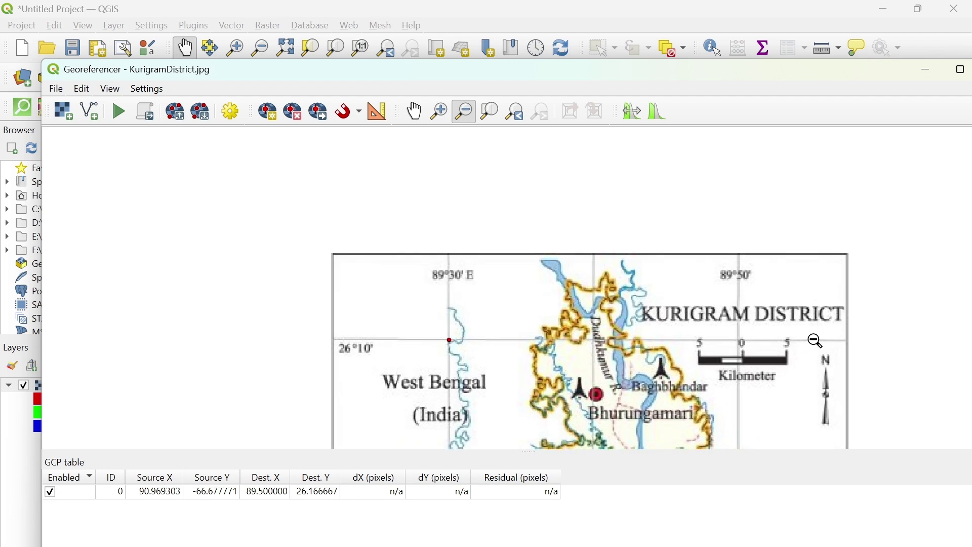
scroll(815, 341, "up", 1)
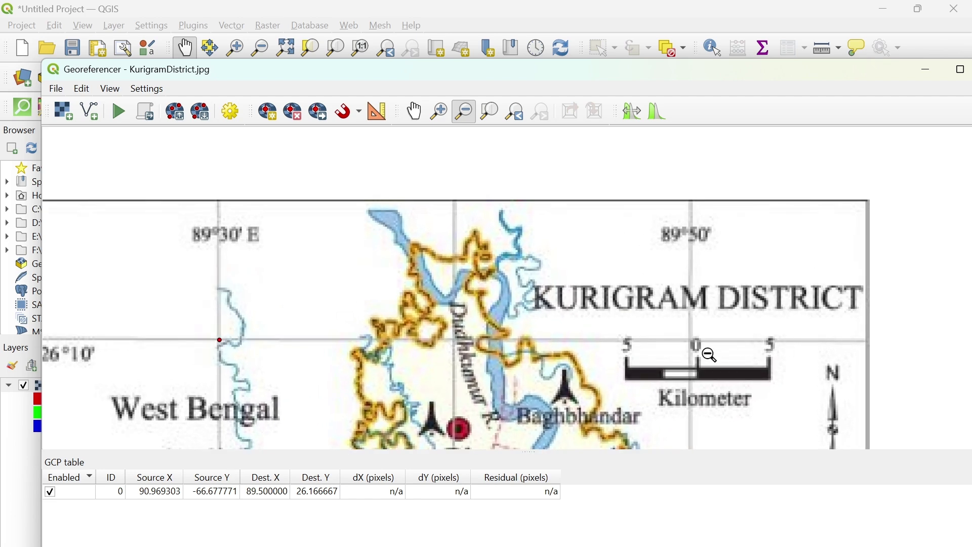
scroll(680, 356, "up", 2)
scroll(707, 335, "up", 6)
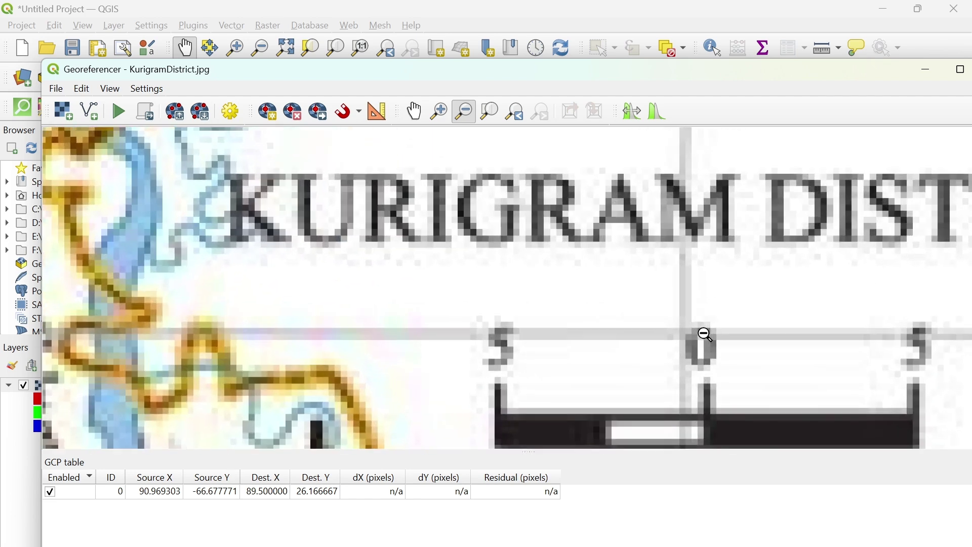
scroll(706, 334, "up", 3)
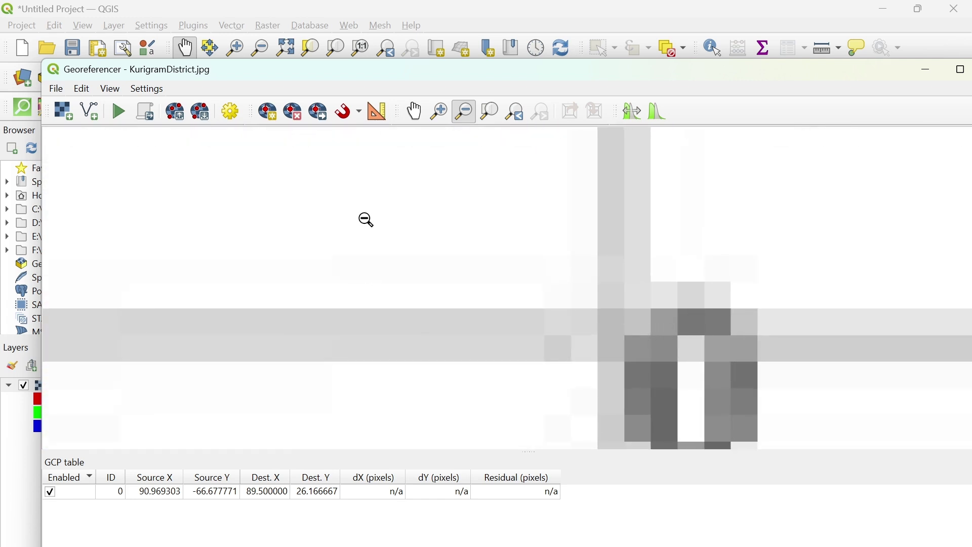
left_click(268, 111)
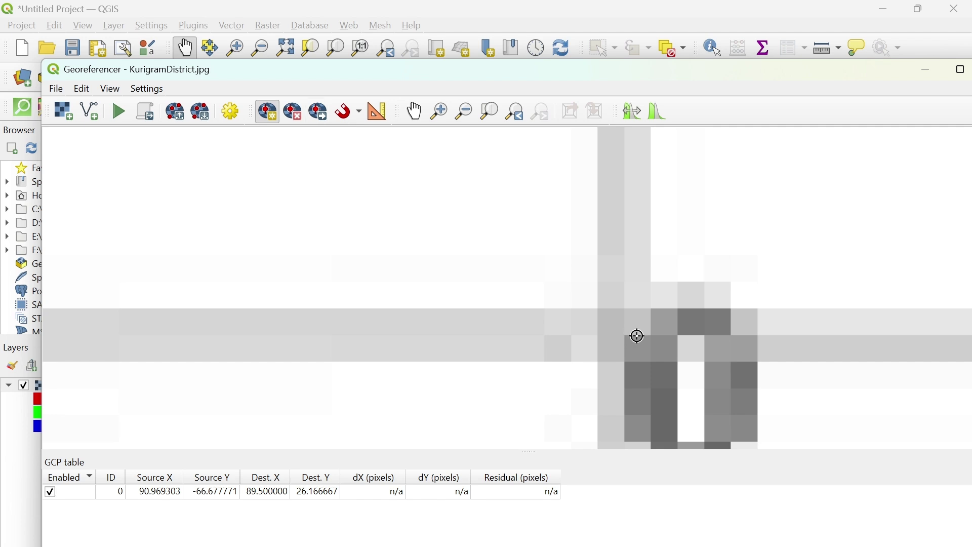
scroll(636, 339, "down", 1)
scroll(636, 340, "down", 4)
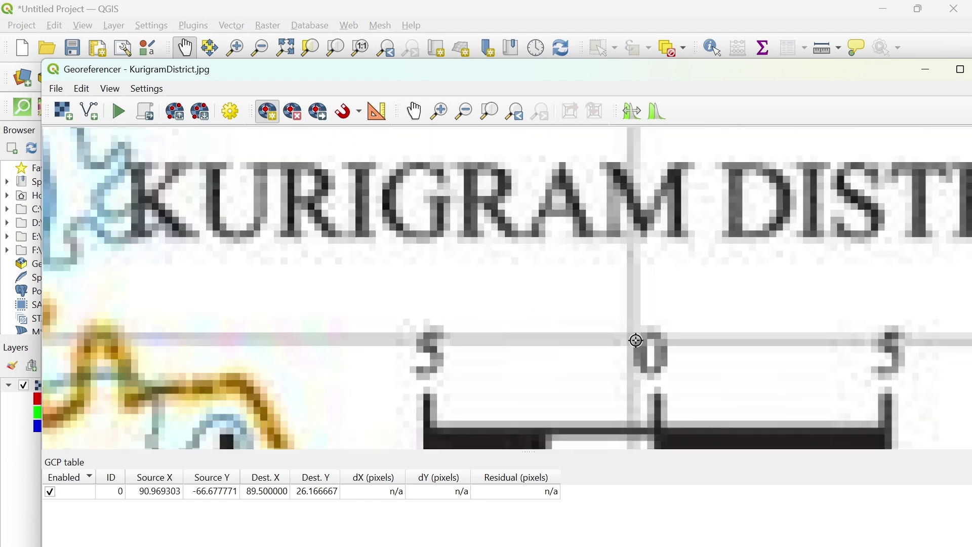
scroll(635, 341, "up", 5)
scroll(637, 341, "up", 1)
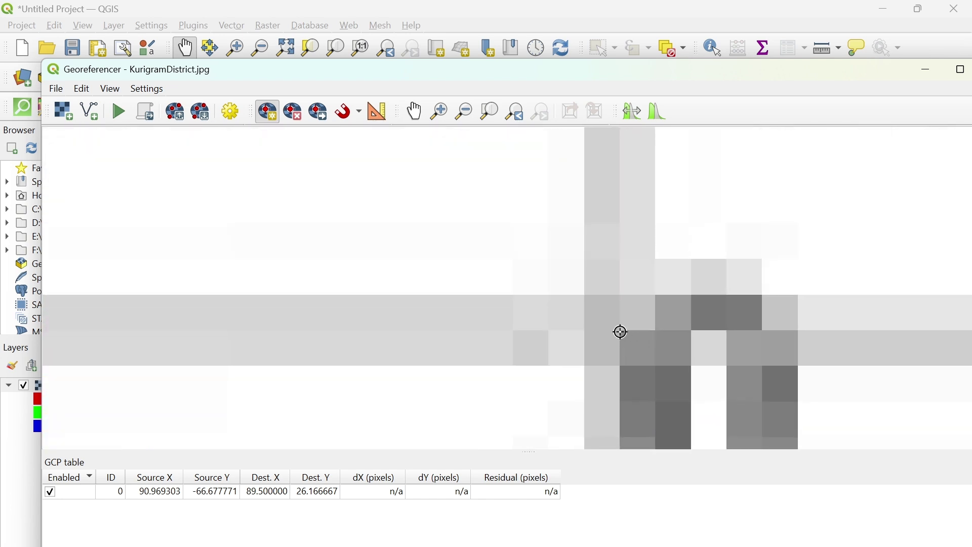
left_click(623, 332)
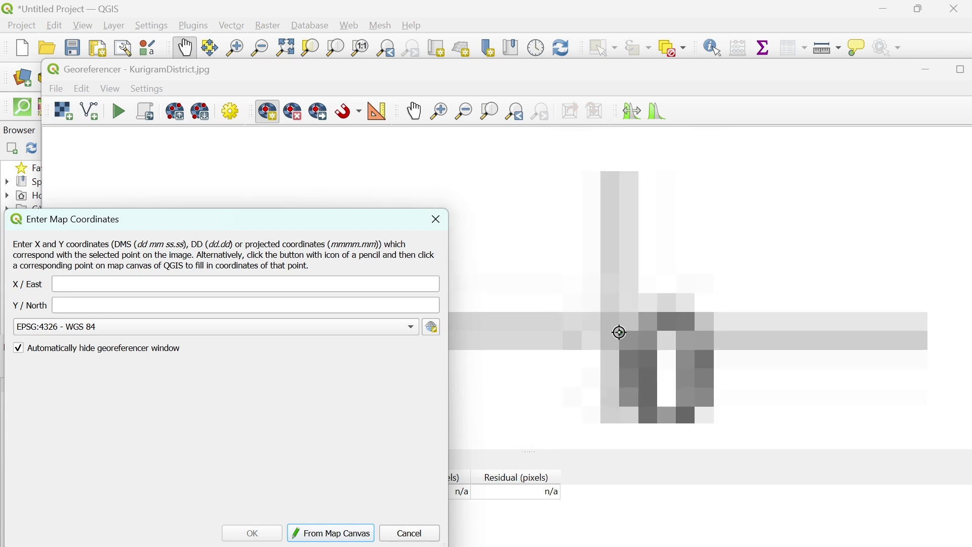
Step: Assign the second control point the map coordinates X / East 89 50 00 and Y / North 26 10 00 in EPSG:4326
scroll(622, 333, "down", 3)
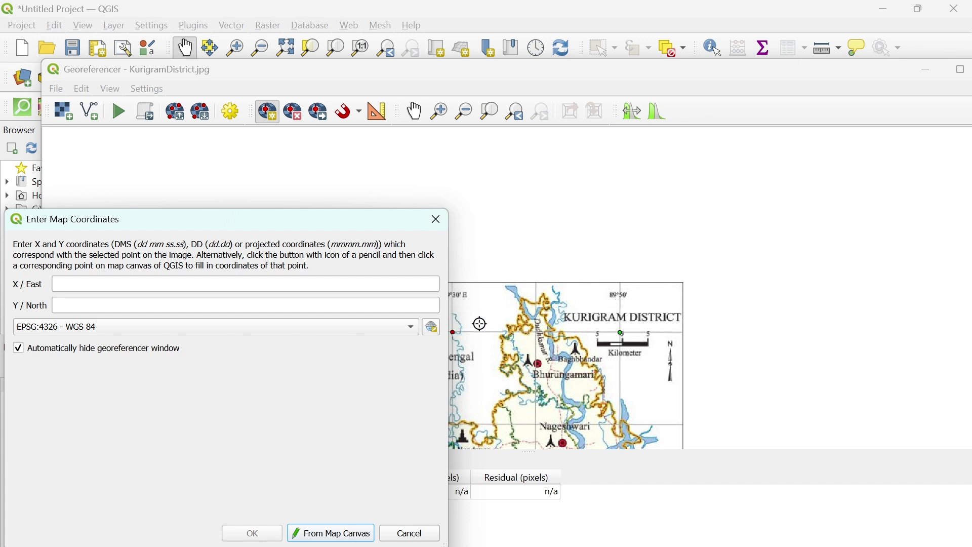
left_click_drag(310, 221, 372, 310)
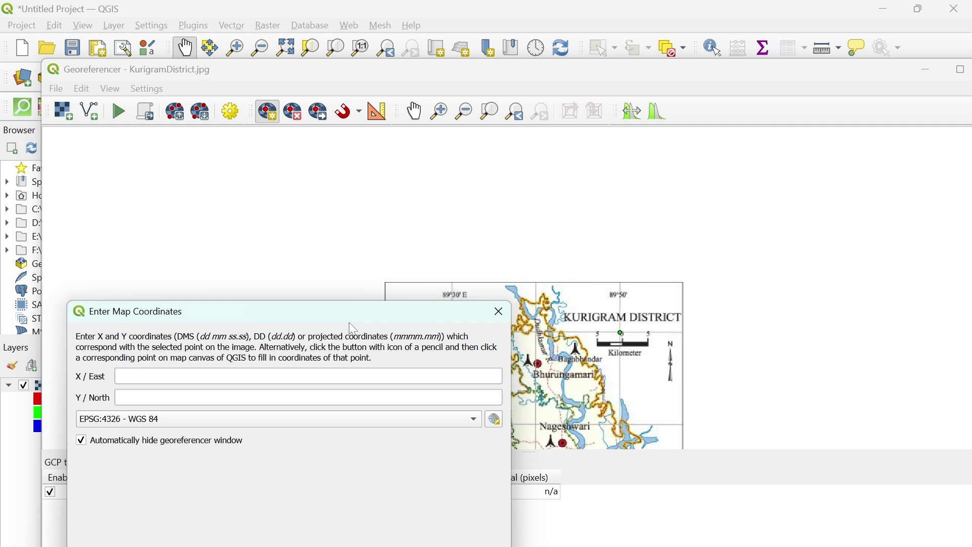
left_click(324, 376)
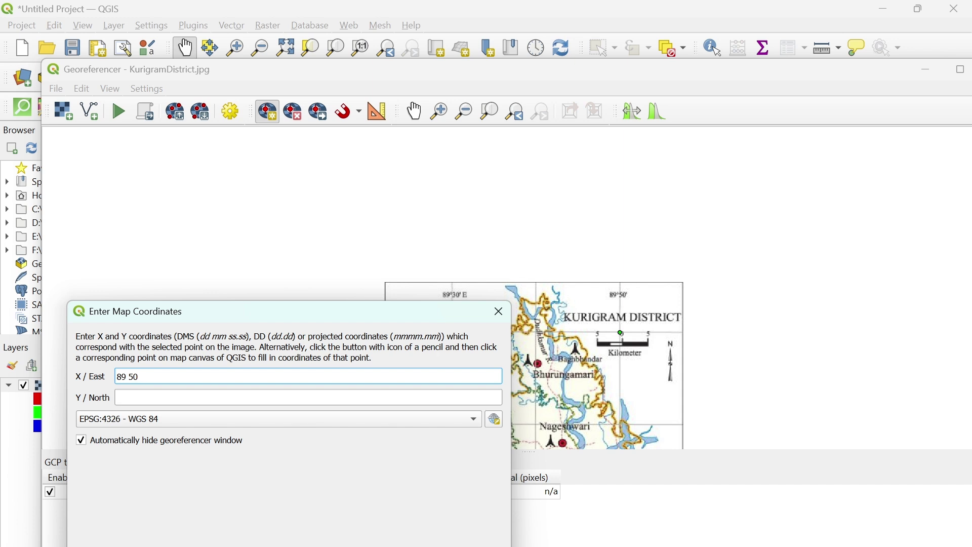
key("Tab")
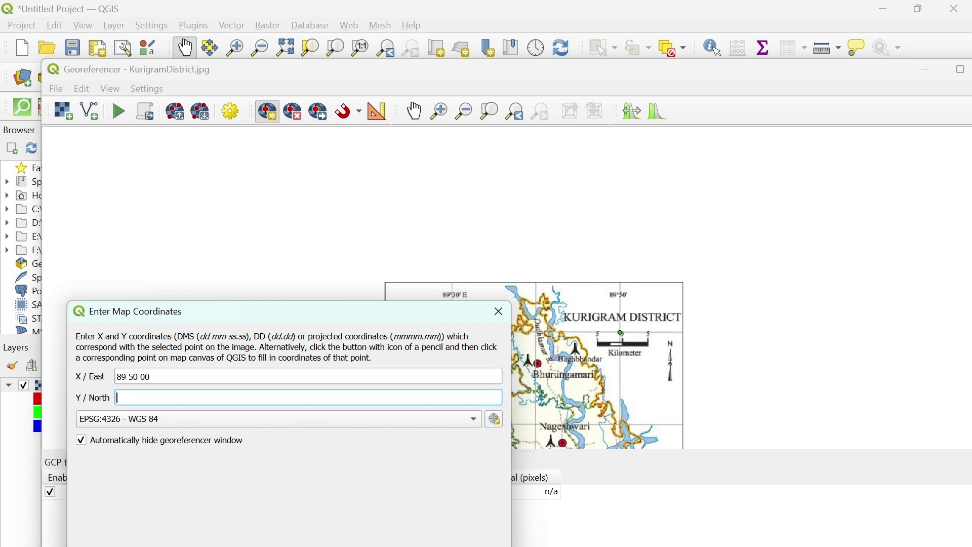
scroll(596, 338, "up", 2)
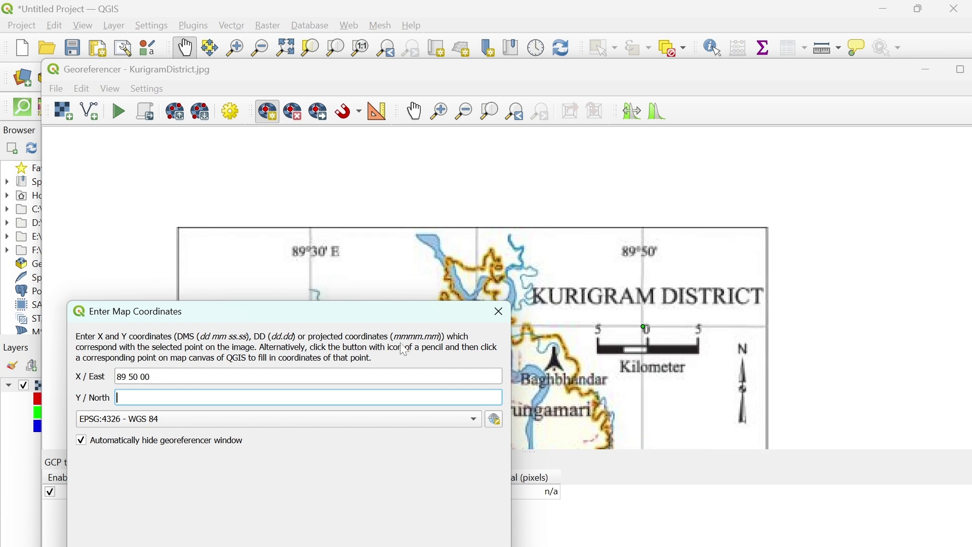
left_click_drag(380, 313, 677, 275)
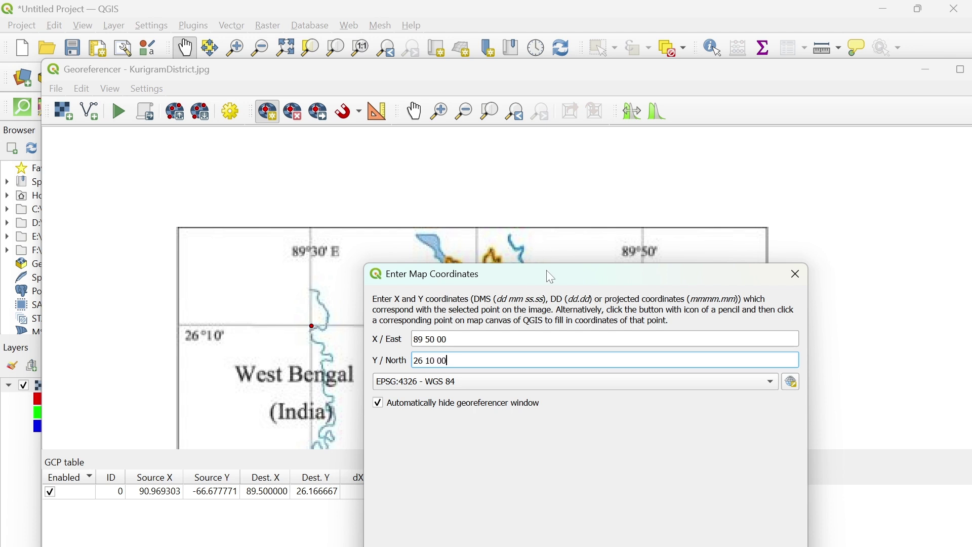
left_click_drag(545, 269, 474, 123)
left_click(534, 434)
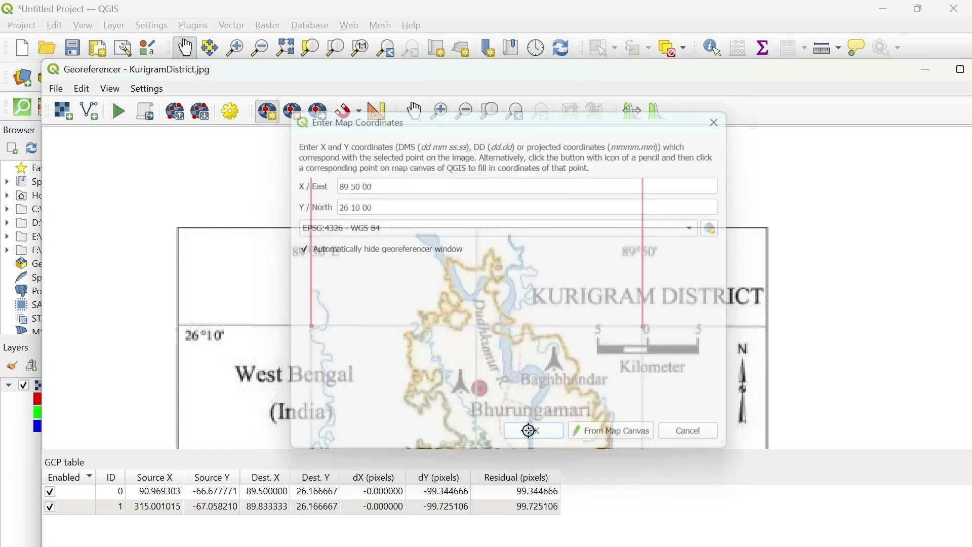
Step: Place a third ground control point on the raster where the 89°50' and 25°40' N grid lines cross
scroll(597, 338, "down", 1)
scroll(597, 338, "down", 2)
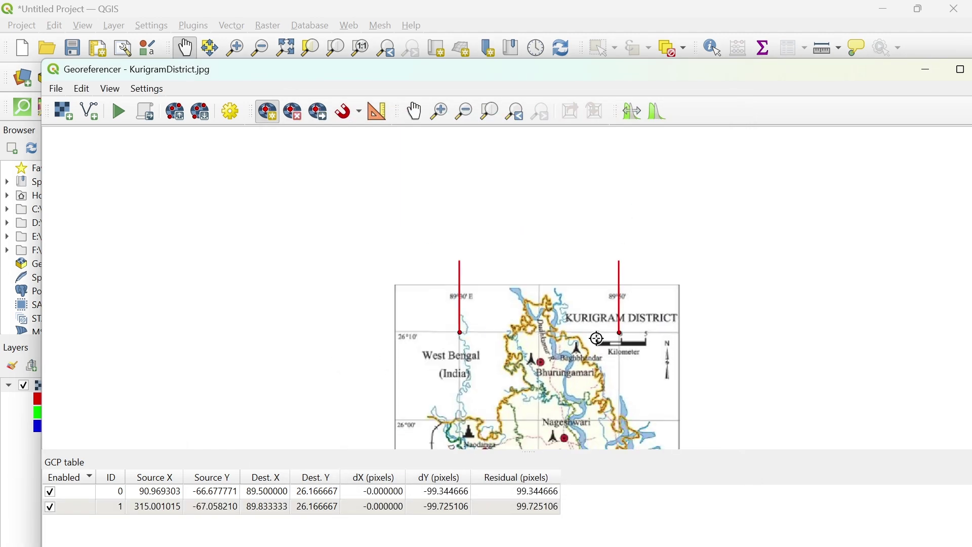
scroll(606, 400, "down", 1)
scroll(606, 400, "down", 1)
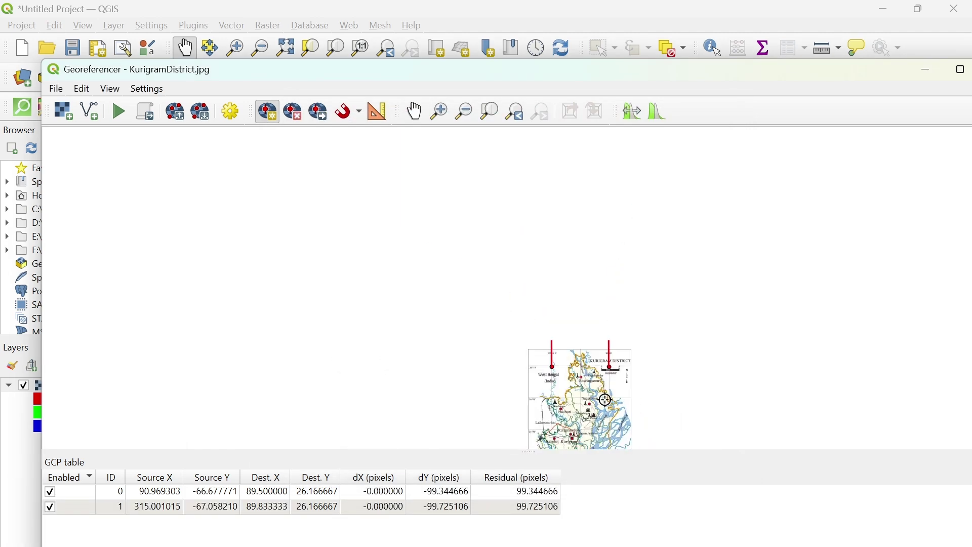
left_click(489, 111)
scroll(617, 355, "up", 2)
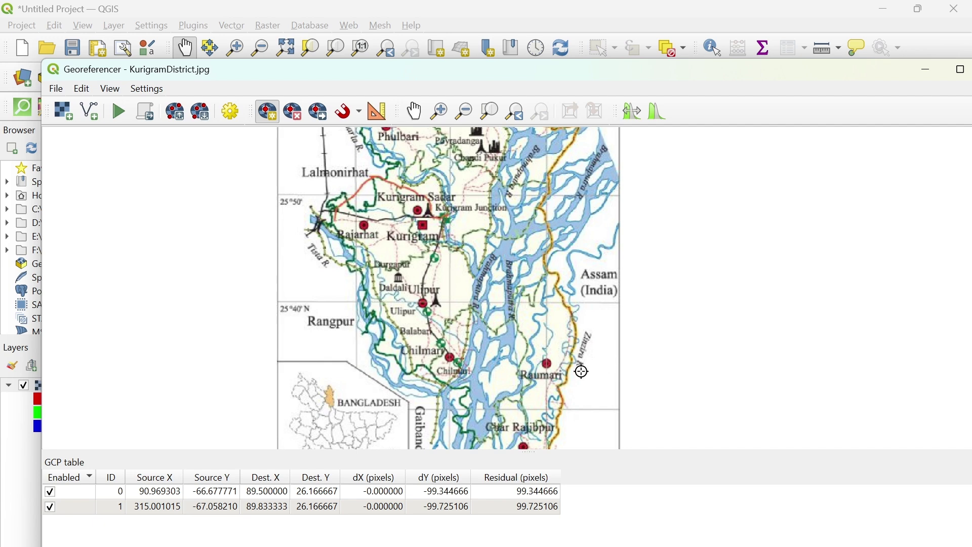
scroll(567, 326, "up", 1)
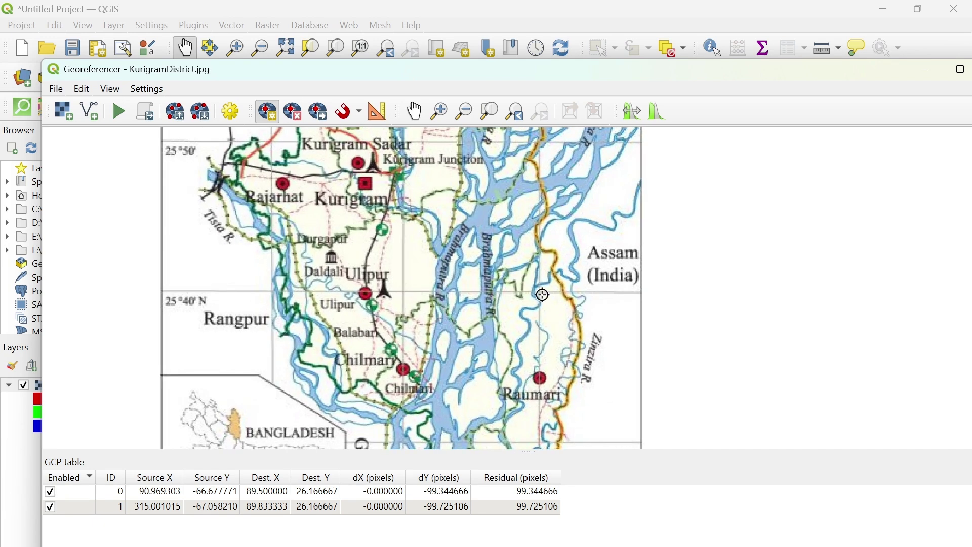
scroll(543, 294, "up", 5)
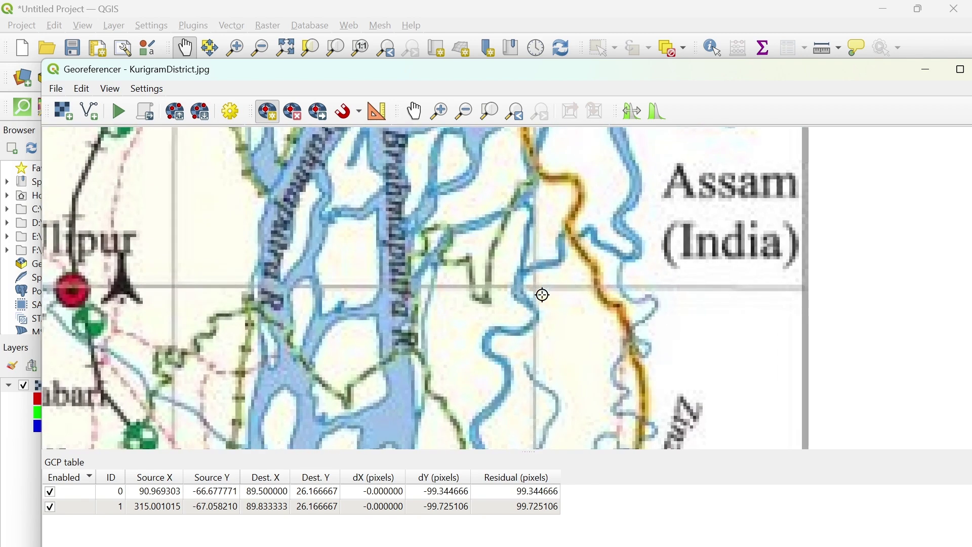
scroll(543, 294, "up", 4)
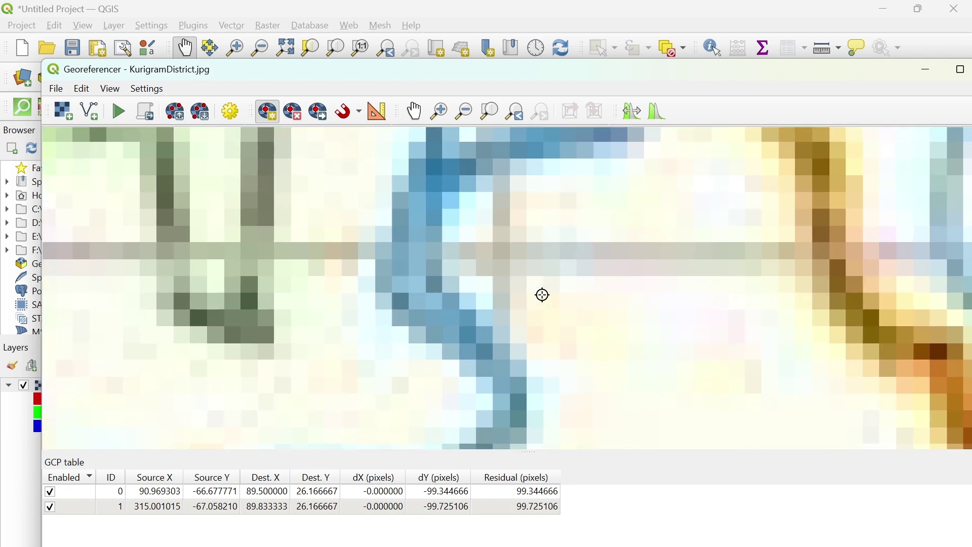
left_click(499, 247)
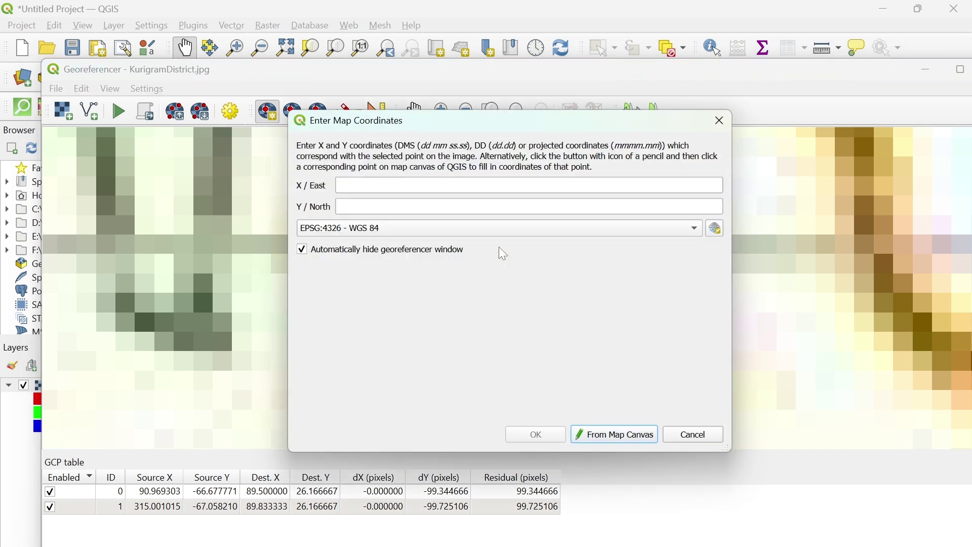
Step: Assign the third control point the map coordinates X / East 89 50 00 and Y / North 25 40 00 in EPSG:4326
scroll(749, 282, "down", 4)
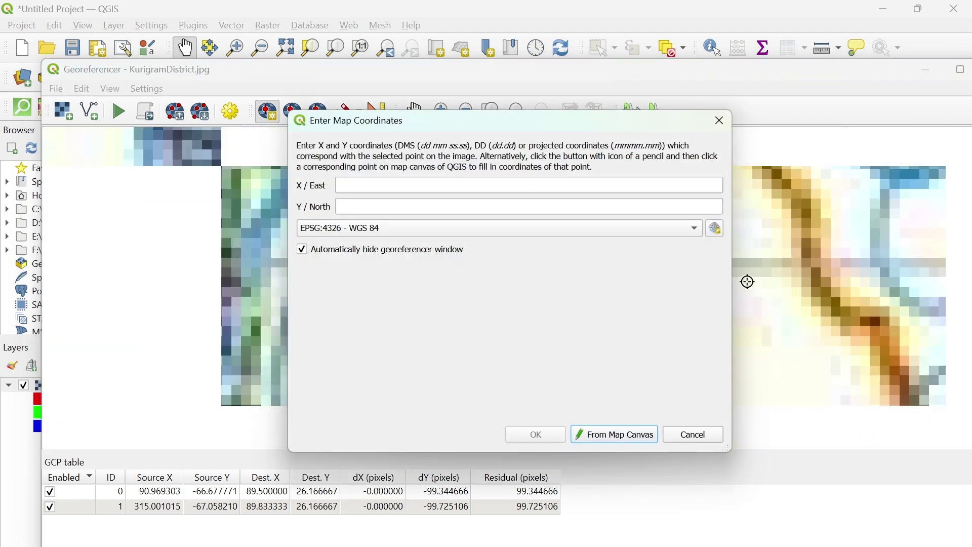
scroll(750, 282, "down", 5)
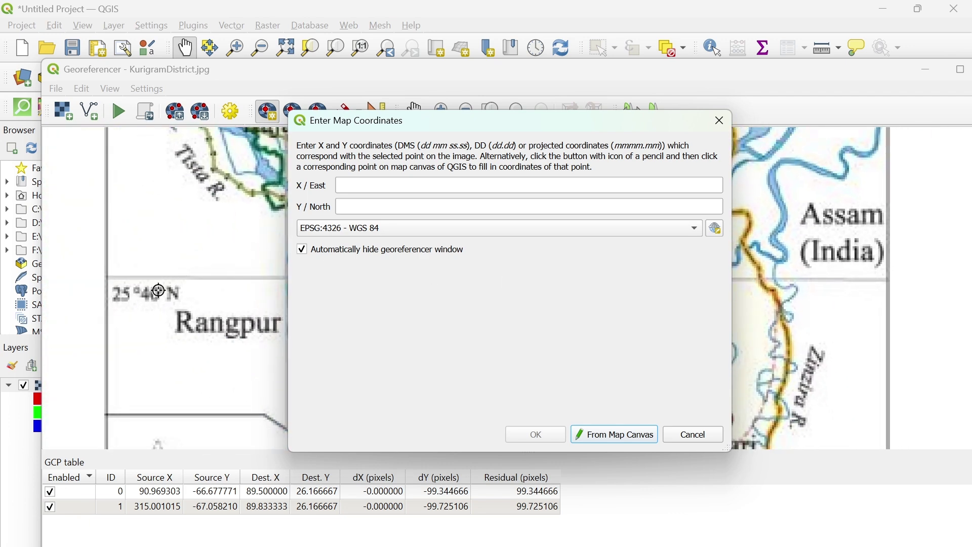
left_click(339, 206)
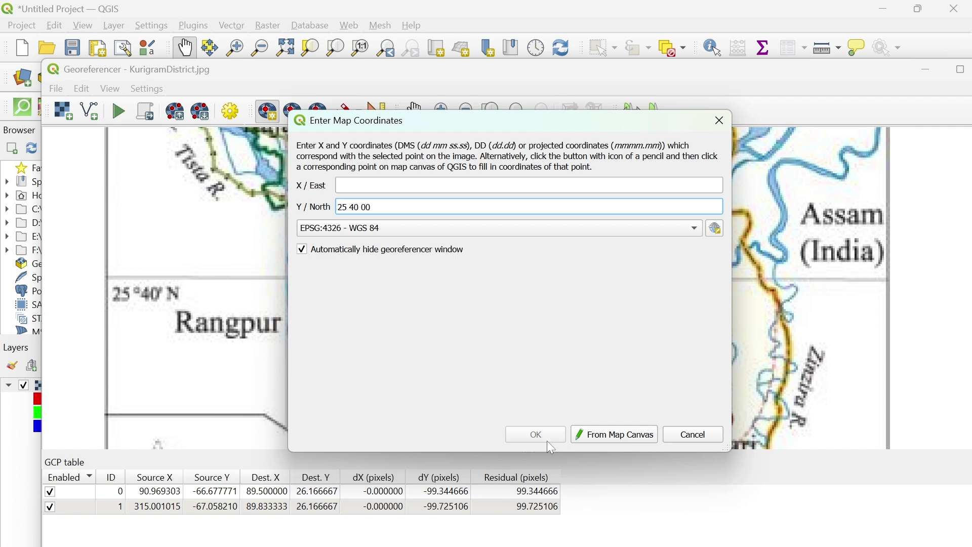
scroll(786, 250, "down", 2)
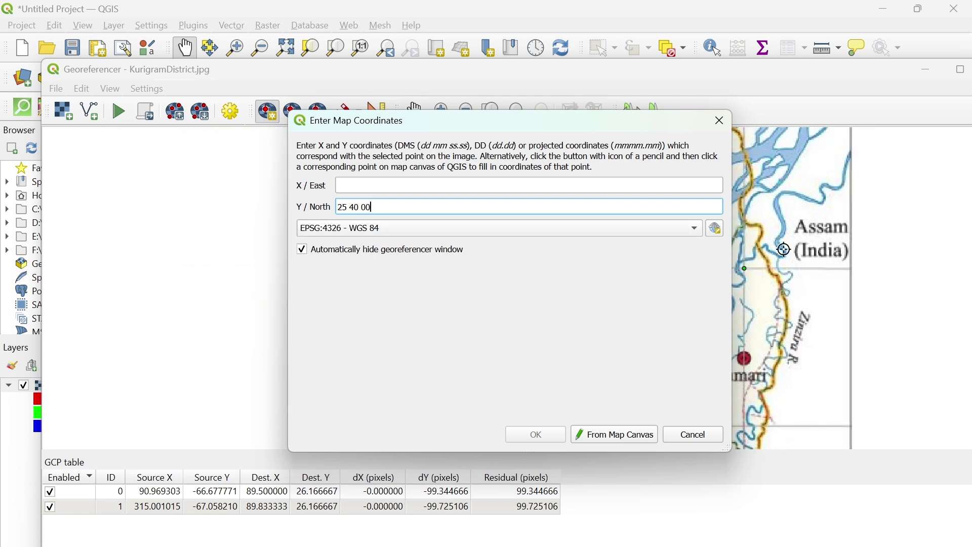
left_click_drag(619, 121, 388, 128)
scroll(729, 177, "down", 1)
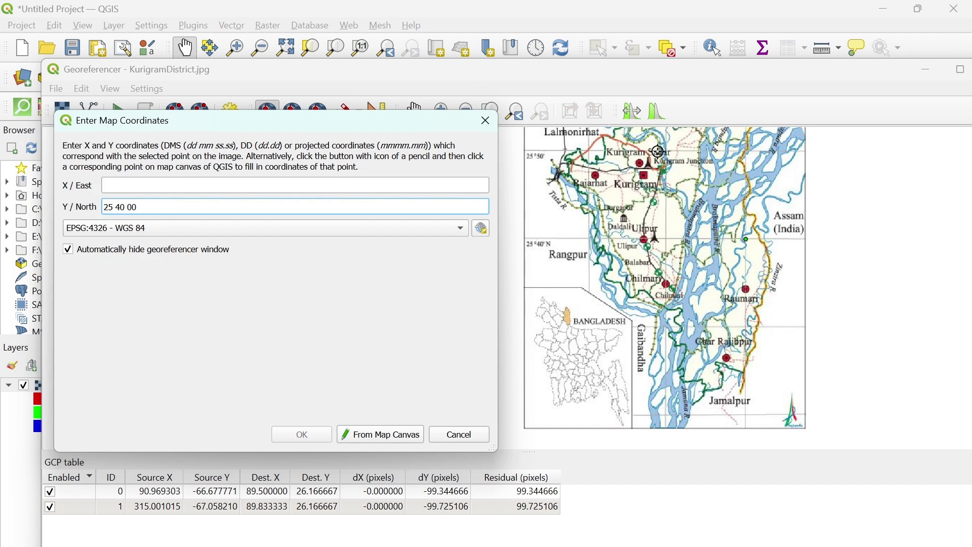
left_click(414, 106)
left_click_drag(727, 174, 664, 425)
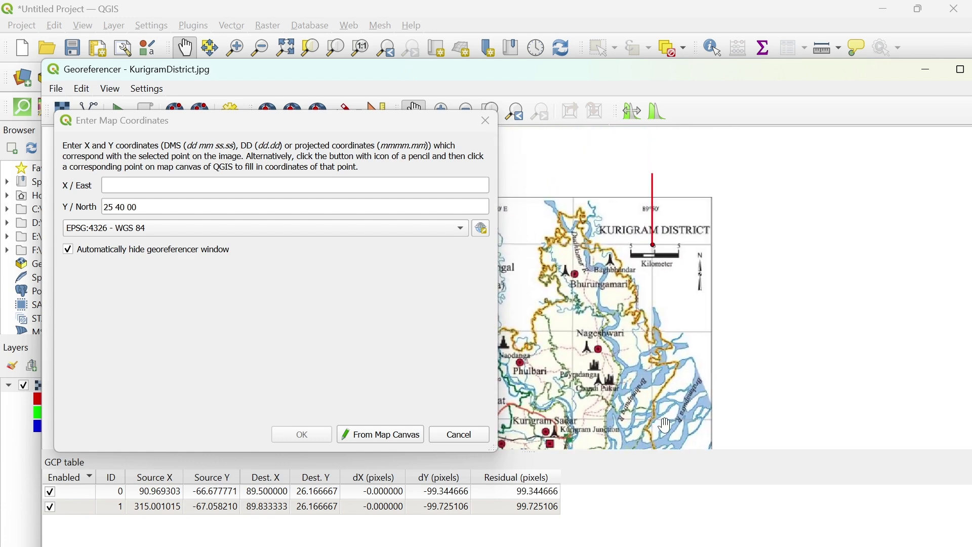
scroll(662, 227, "up", 2)
scroll(660, 227, "up", 2)
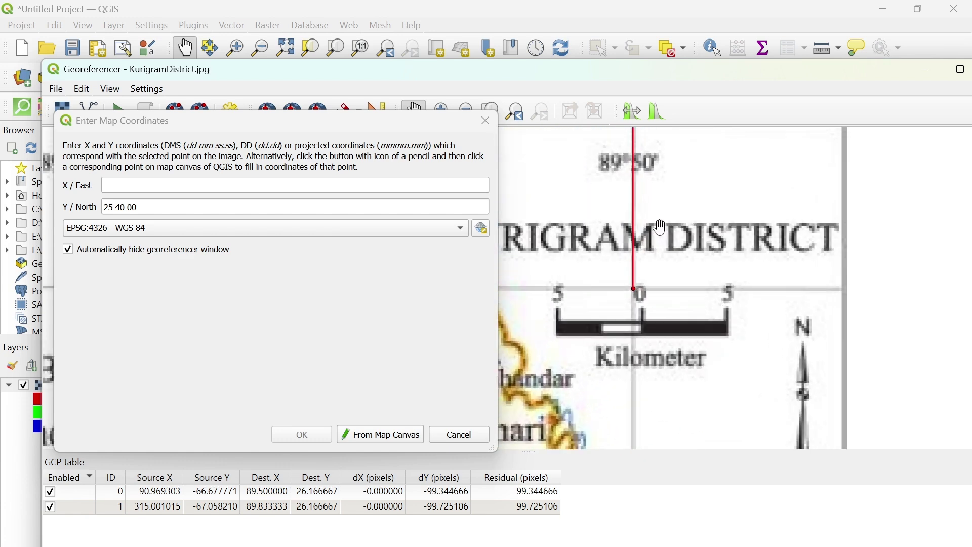
left_click(215, 186)
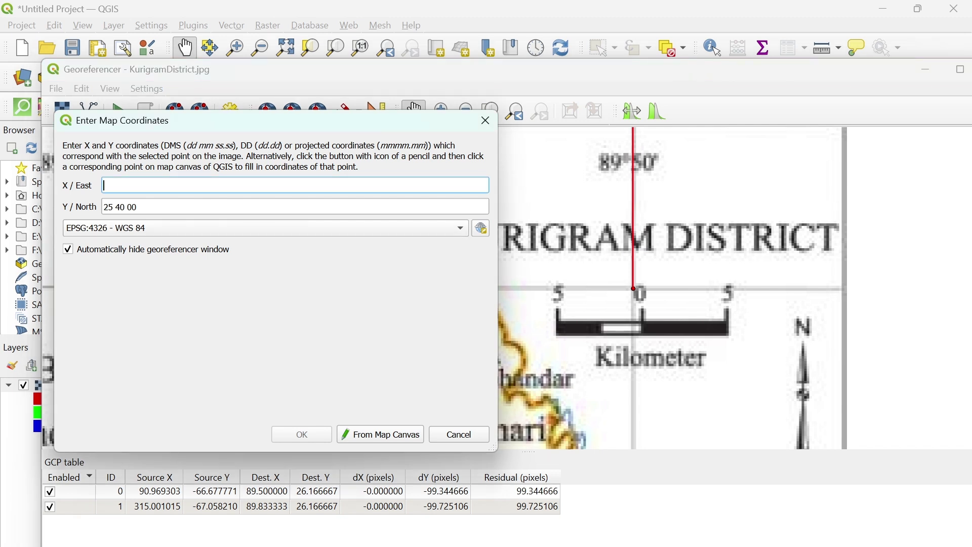
type("89 50 00")
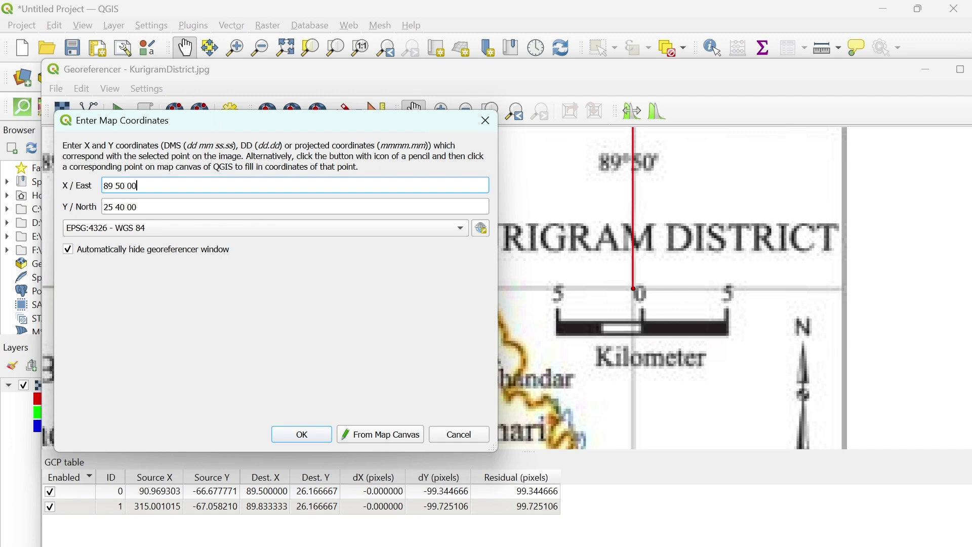
left_click(296, 436)
Step: Place a fourth ground control point where the 89°30' E and 25°40' N grid lines cross, above the Rangpur label
scroll(538, 350, "down", 4)
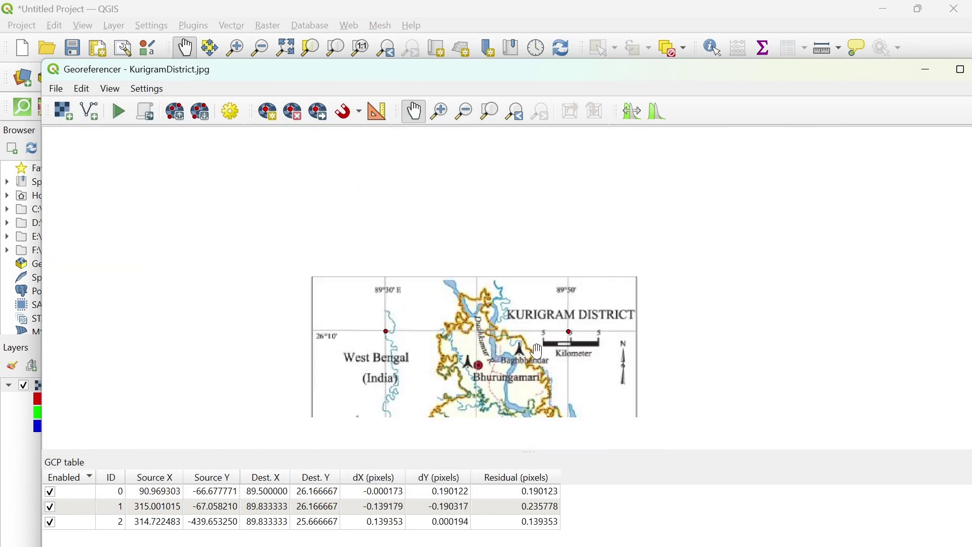
scroll(538, 351, "down", 2)
scroll(592, 355, "up", 1)
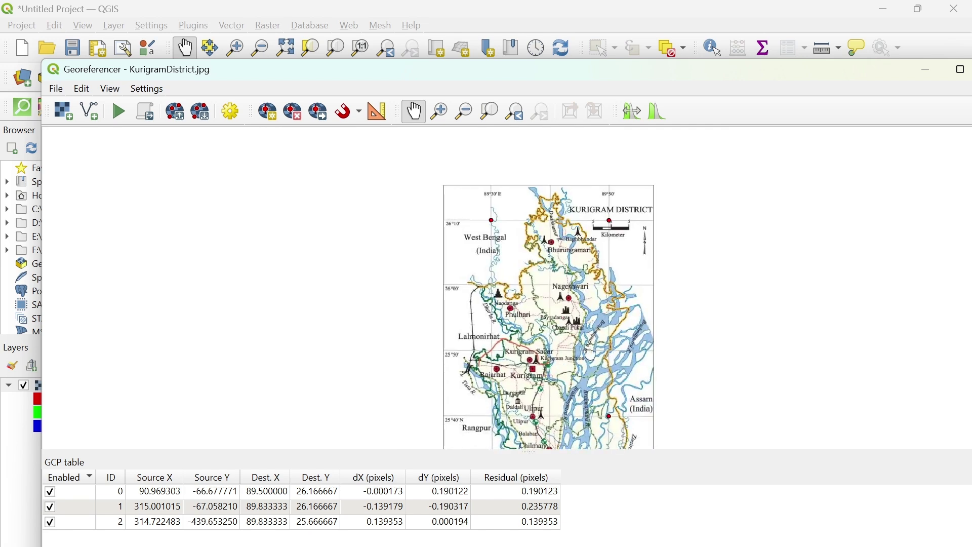
scroll(590, 354, "up", 5)
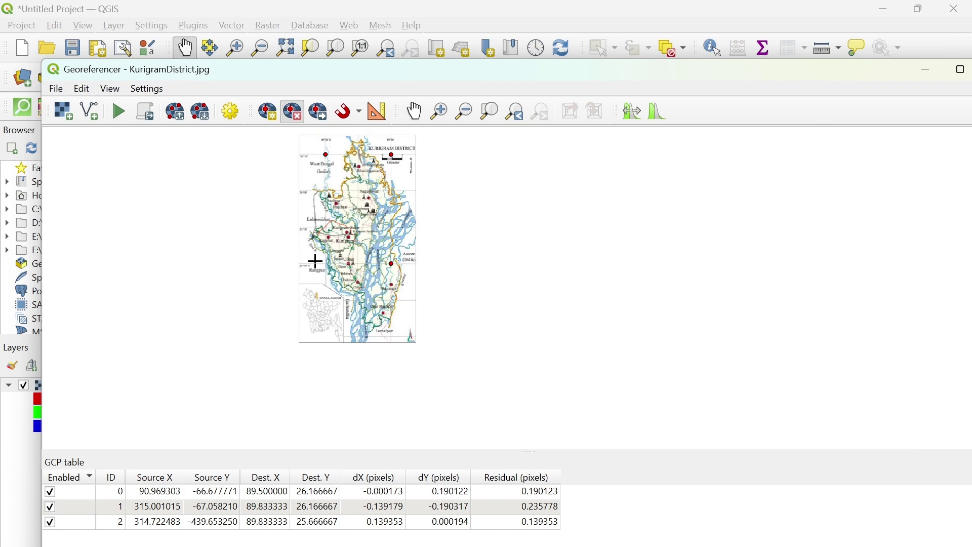
scroll(311, 254, "up", 4)
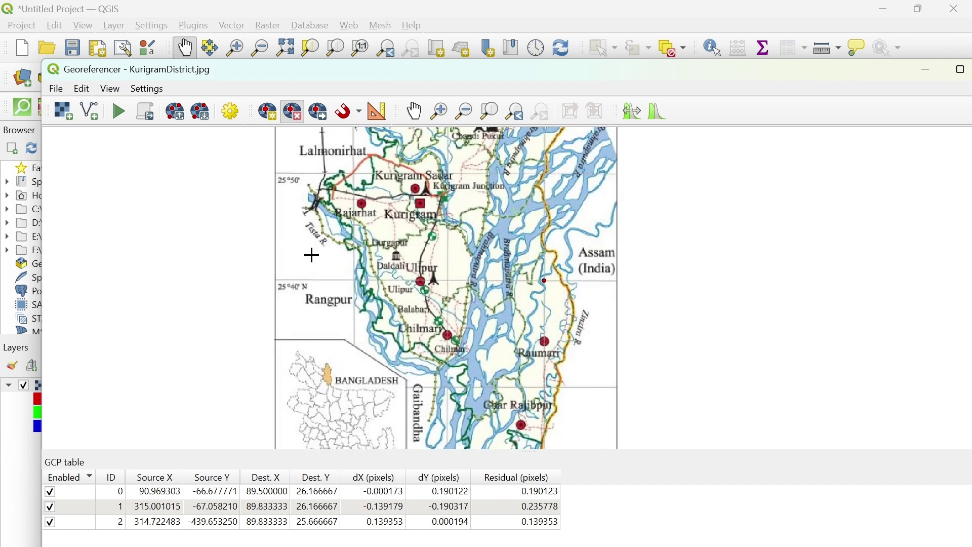
scroll(311, 254, "up", 4)
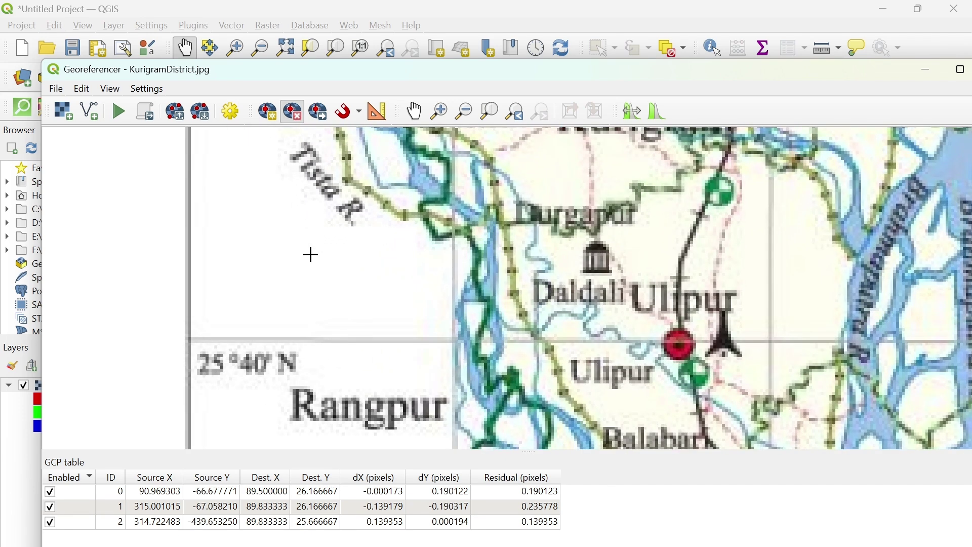
scroll(310, 254, "up", 1)
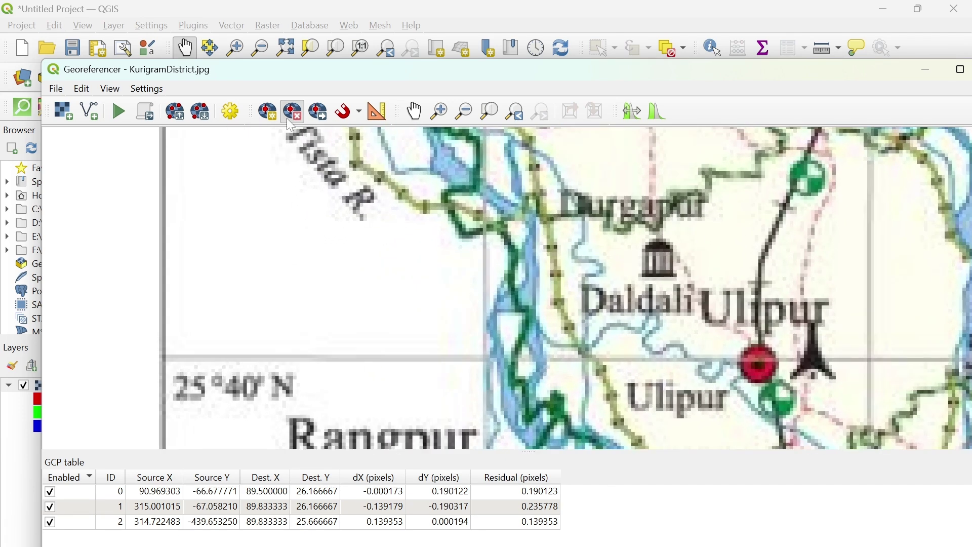
left_click(267, 112)
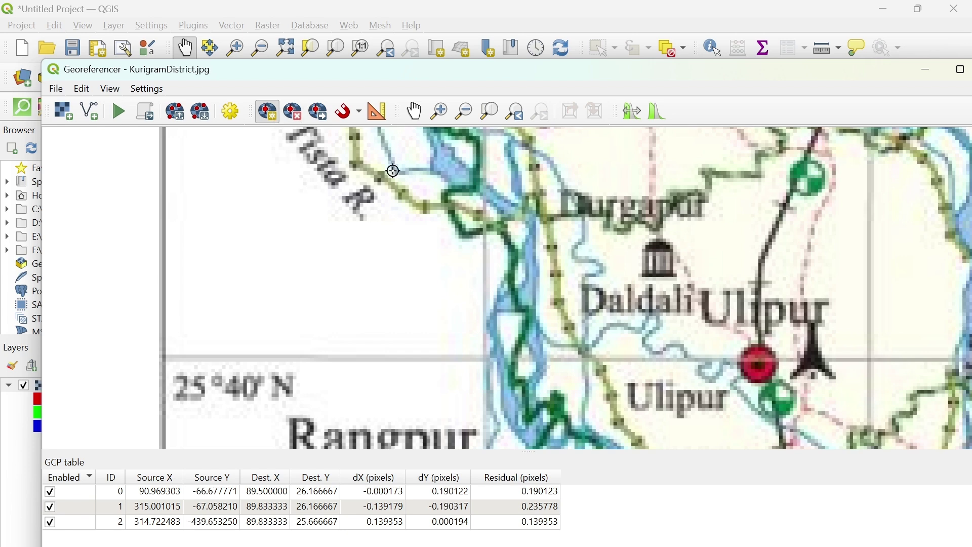
left_click(487, 359)
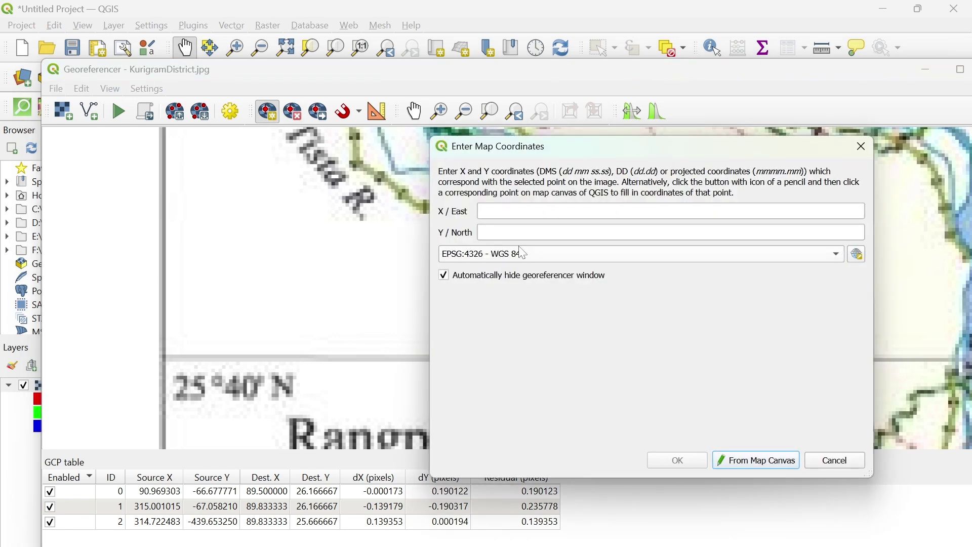
Step: Assign the fourth control point the map coordinates X / East 89 30 00 and Y / North 25 40 00 in EPSG:4326
key("Tab")
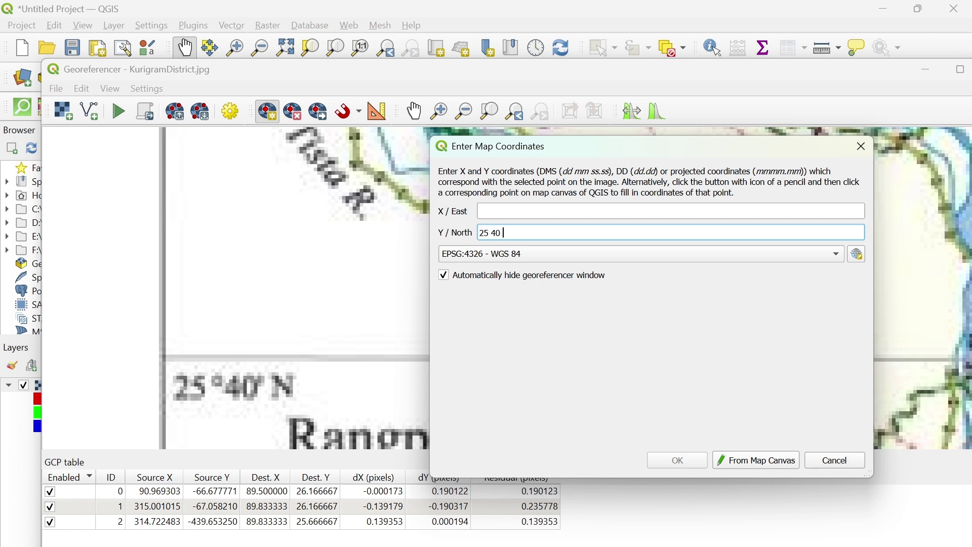
scroll(415, 219, "down", 4)
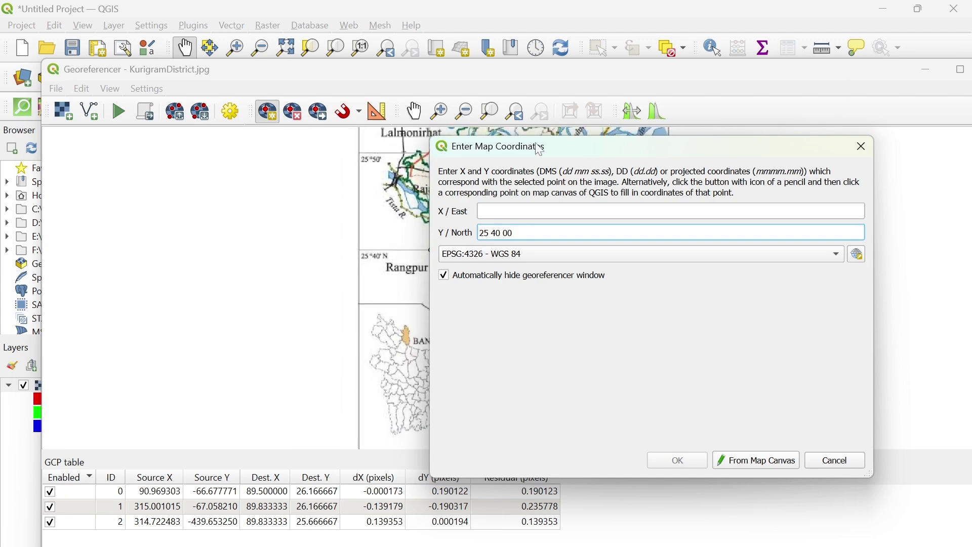
left_click_drag(540, 150, 607, 171)
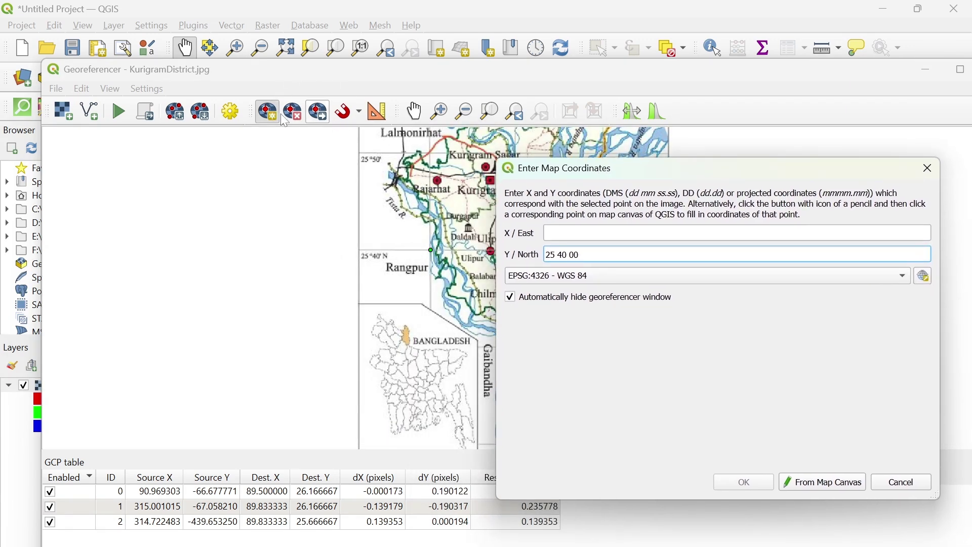
left_click(414, 111)
left_click_drag(444, 150, 362, 400)
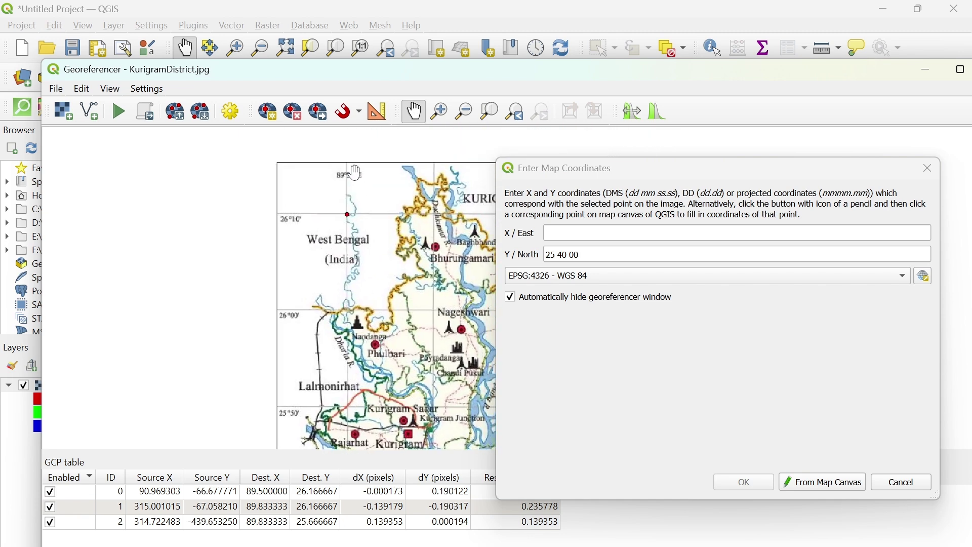
scroll(356, 173, "up", 3)
left_click(548, 233)
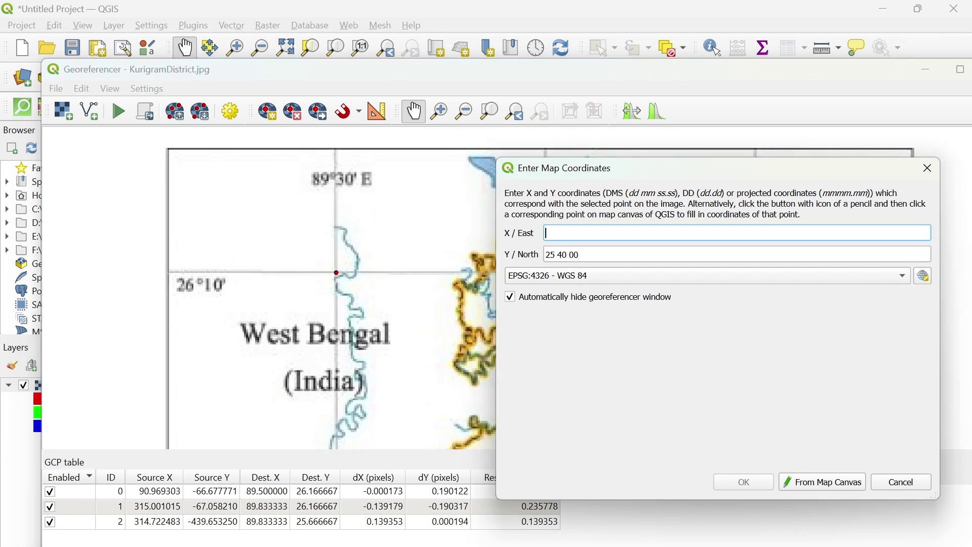
type("89 30 00")
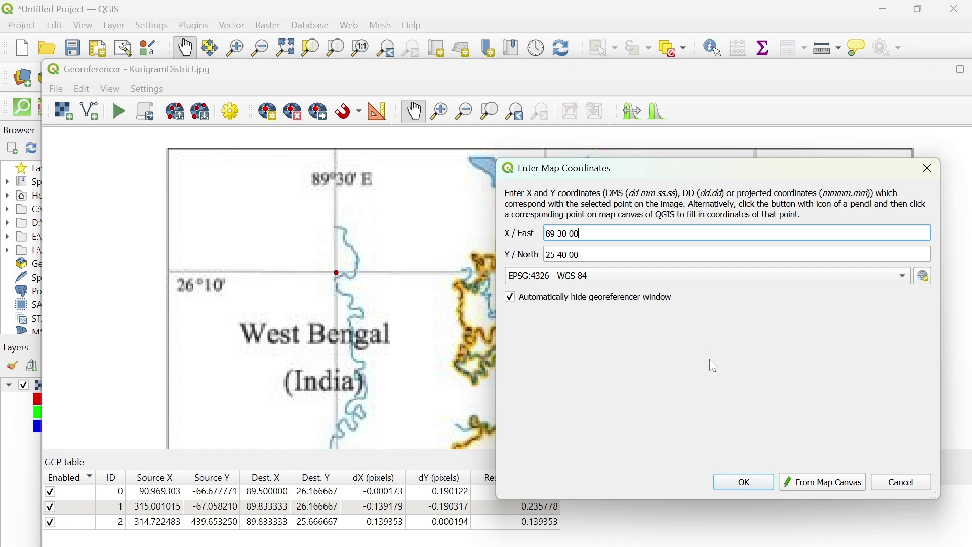
left_click(744, 482)
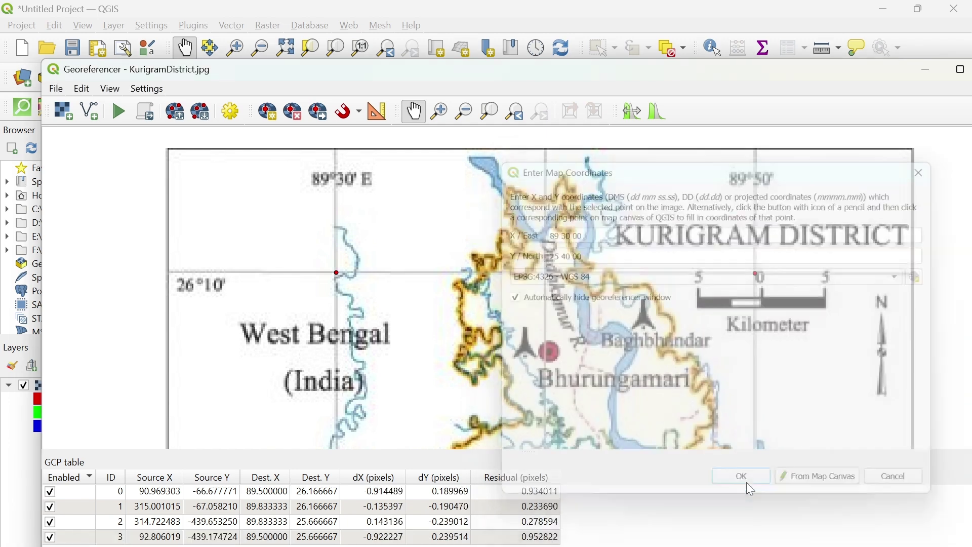
Step: Apply the Linear transformation settings with target CRS EPSG:4326 - WGS 84, Nearest Neighbour resampling and output file KurigramDistrict_modified.tif
scroll(496, 322, "down", 3)
scroll(497, 322, "down", 1)
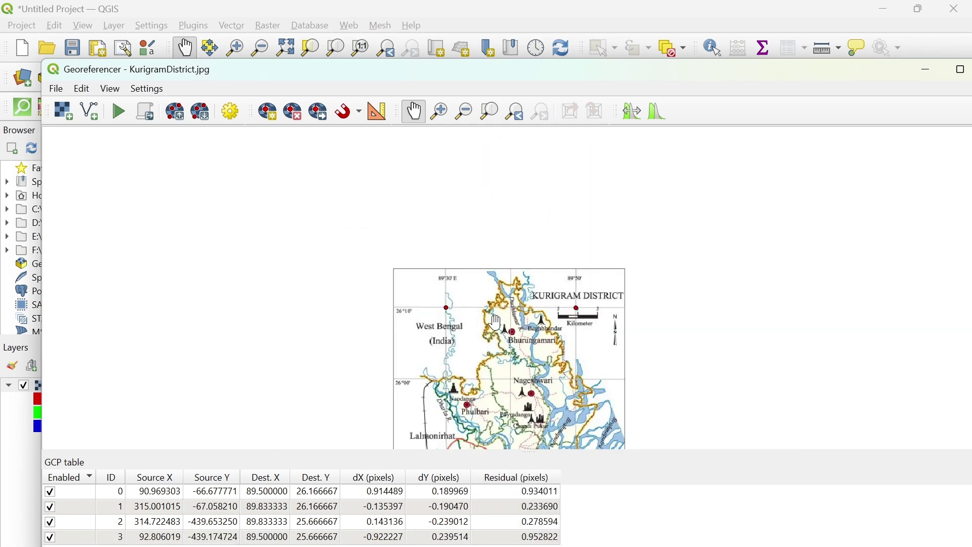
left_click_drag(497, 303, 453, 193)
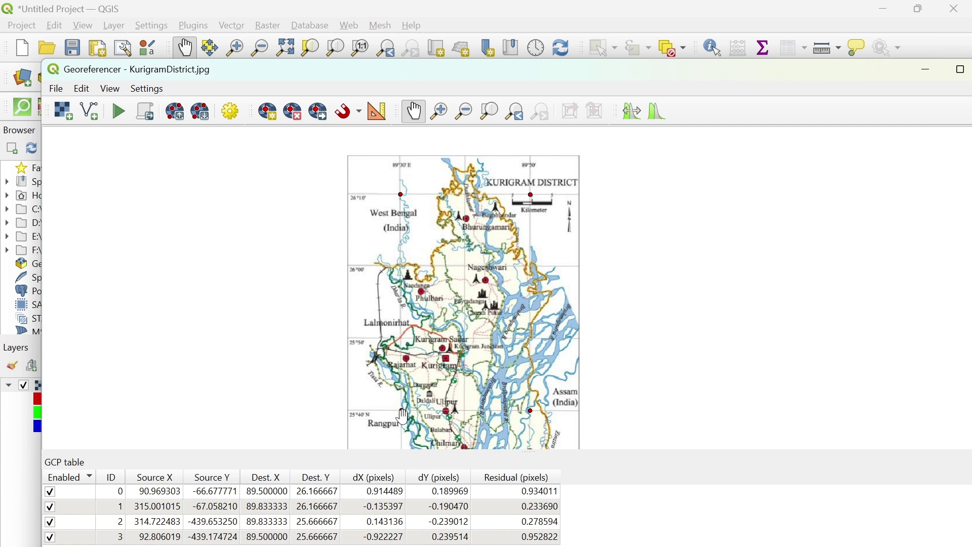
left_click(147, 90)
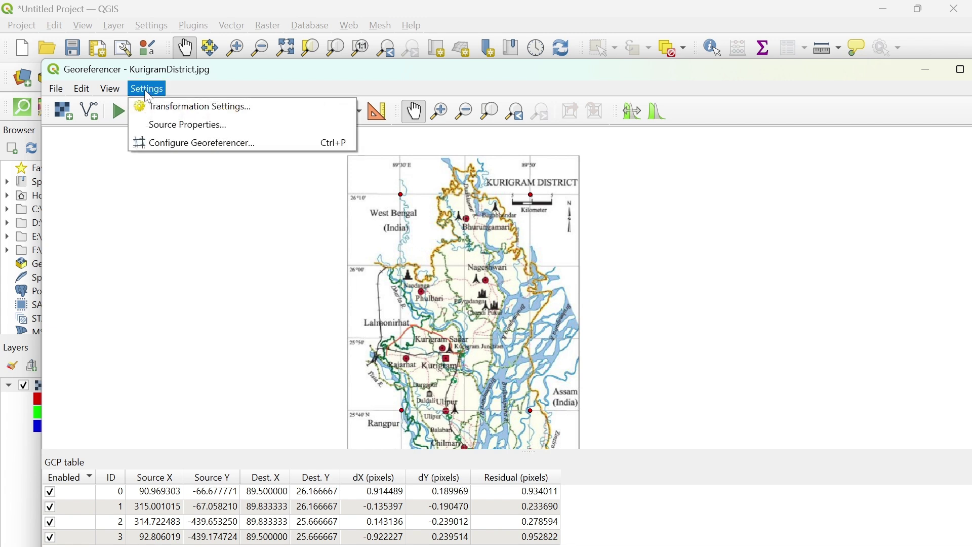
left_click(186, 108)
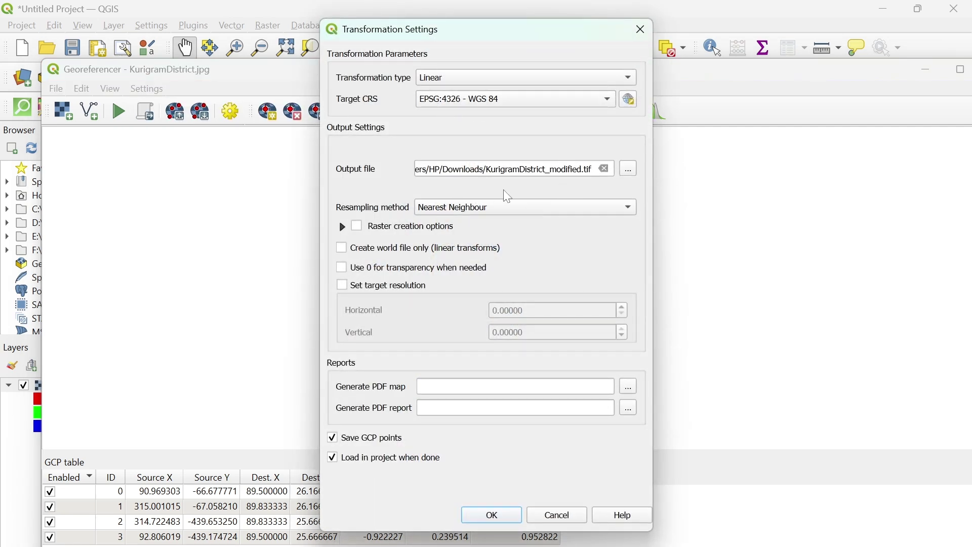
left_click(504, 101)
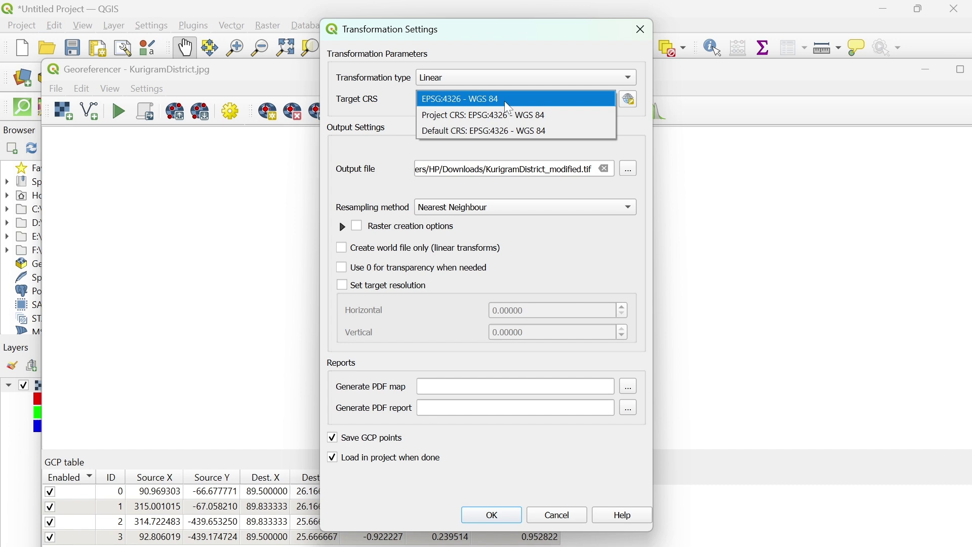
left_click(454, 99)
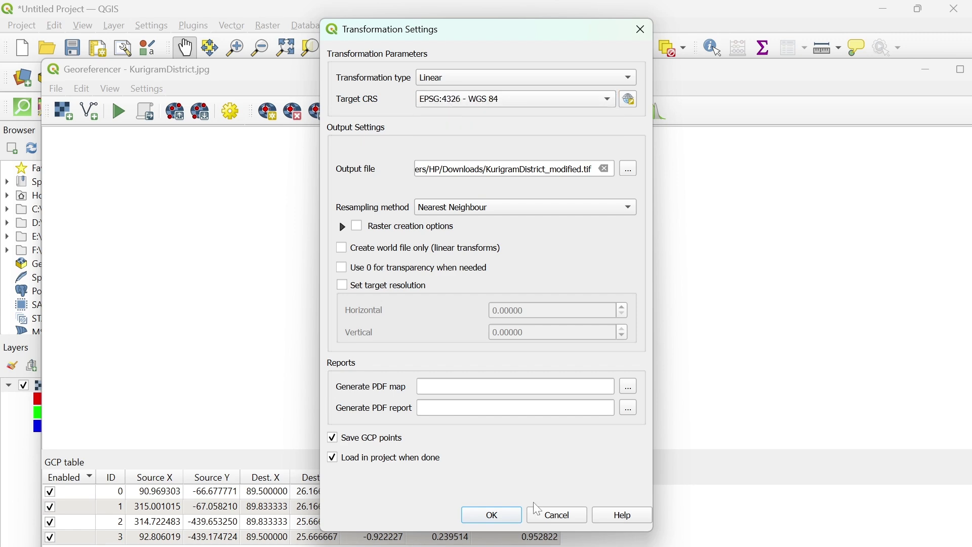
left_click(493, 517)
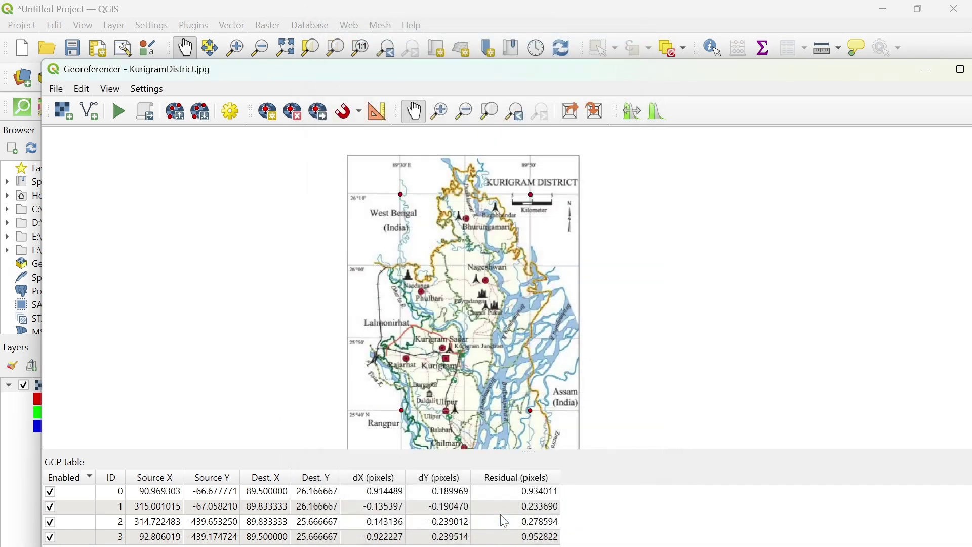
Step: Run the georeferencing of KurigramDistrict.jpg and return to the main map window
left_click(120, 117)
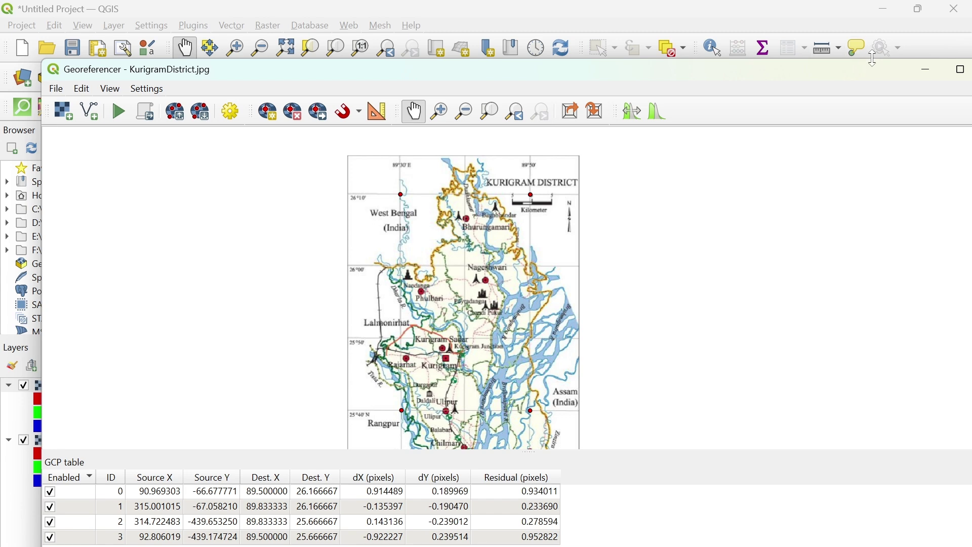
left_click_drag(864, 76, 643, 77)
left_click(776, 64)
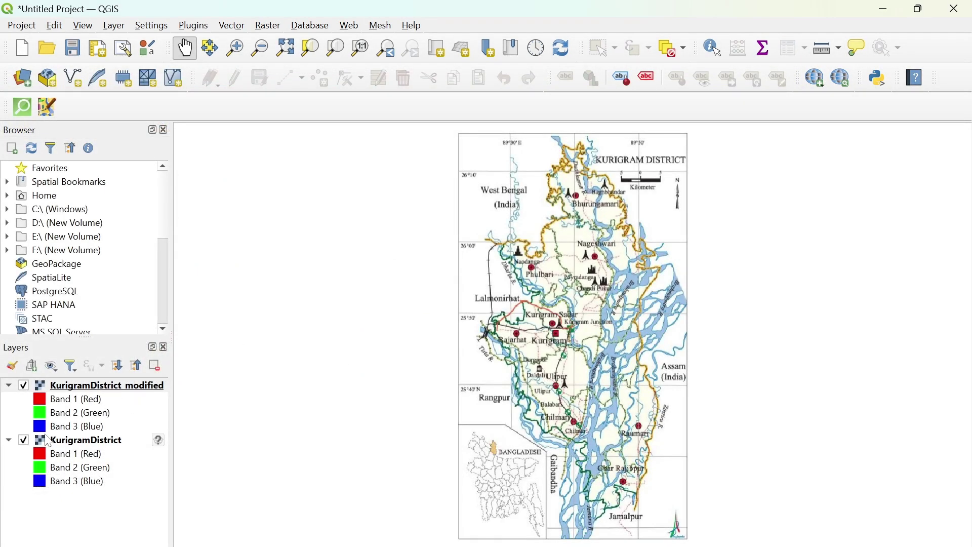
Step: Hide the original KurigramDistrict layer and zoom the map to the KurigramDistrict_modified layer
left_click(24, 440)
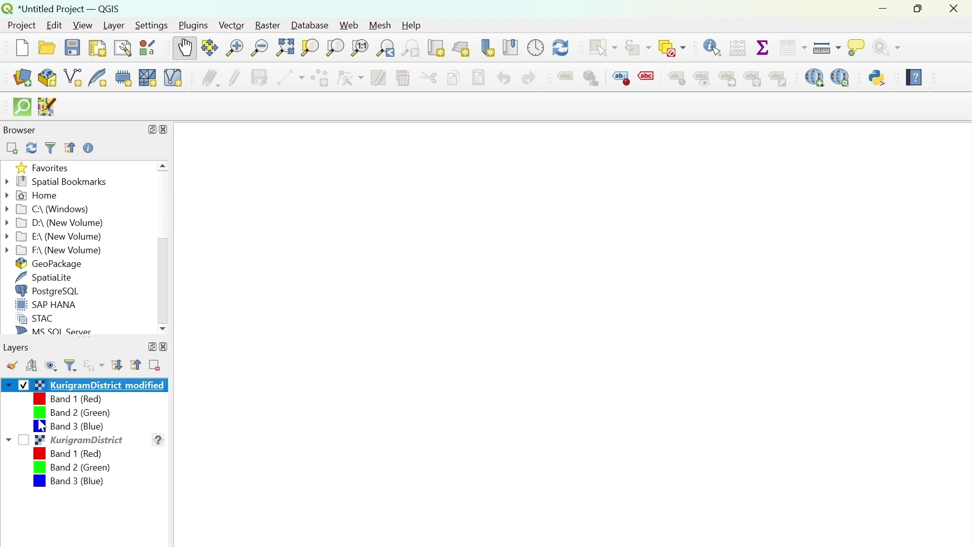
right_click(81, 389)
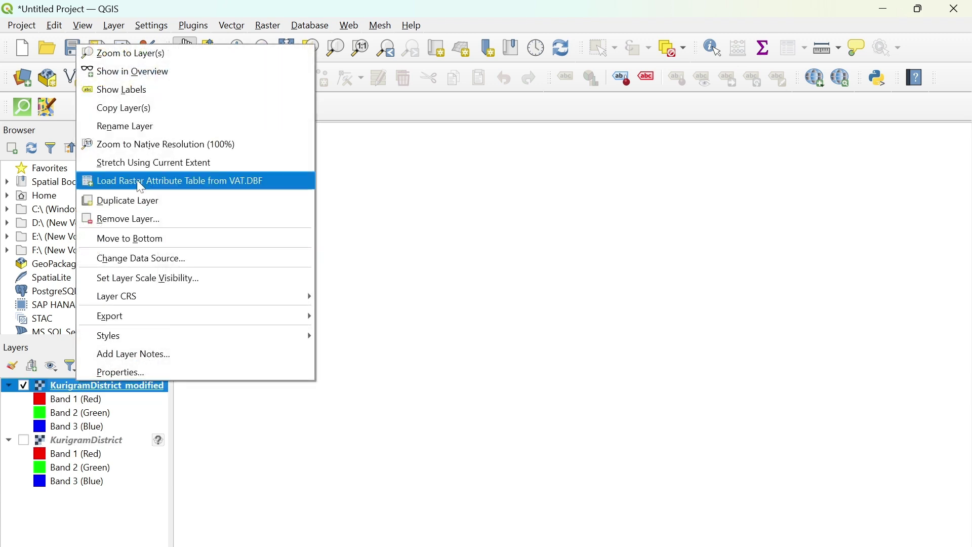
left_click(137, 55)
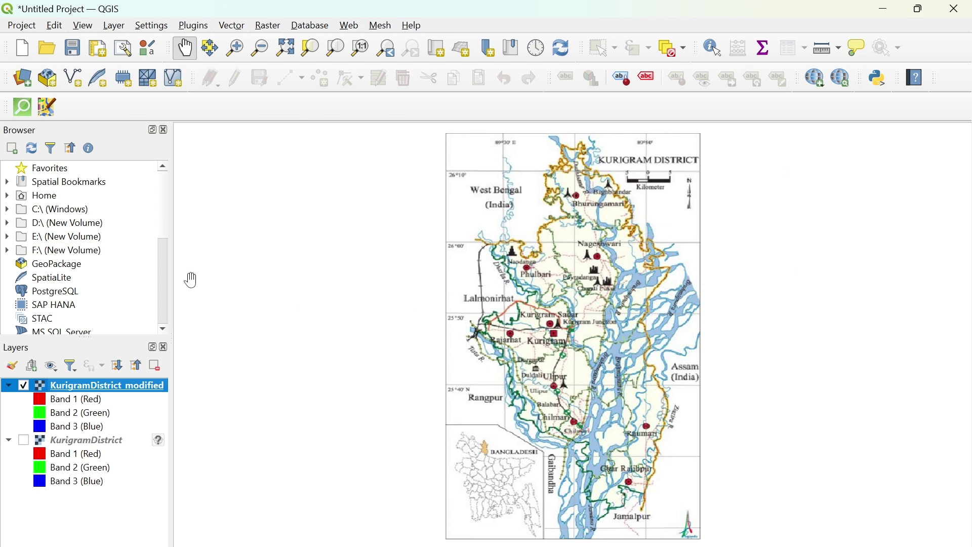
Step: Add the Google Maps XYZ tile layer to the project and place it beneath both KurigramDistrict raster layers
left_click_drag(163, 223, 163, 308)
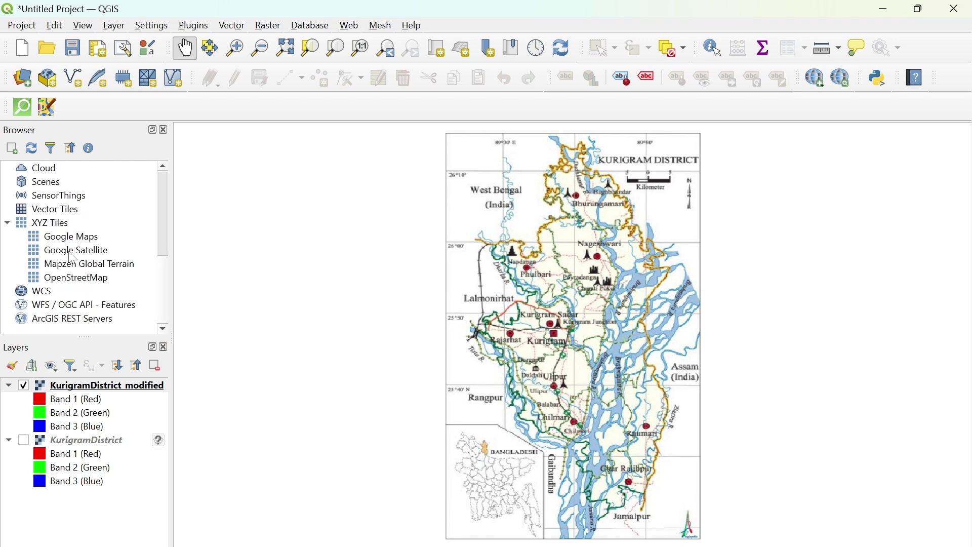
left_click_drag(69, 240, 243, 301)
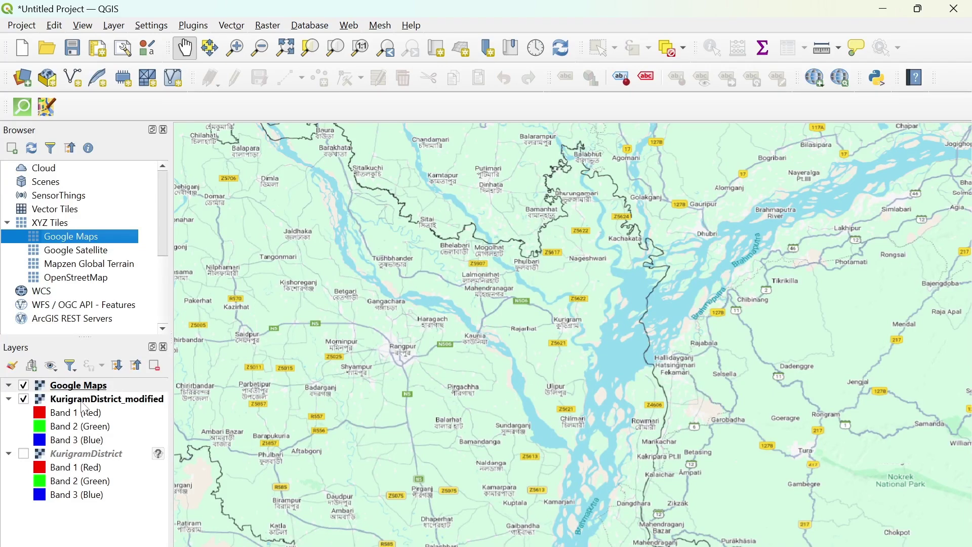
mouse_move(86, 390)
left_mouse_down()
mouse_move(85, 453)
mouse_move(98, 507)
mouse_move(113, 506)
left_mouse_up()
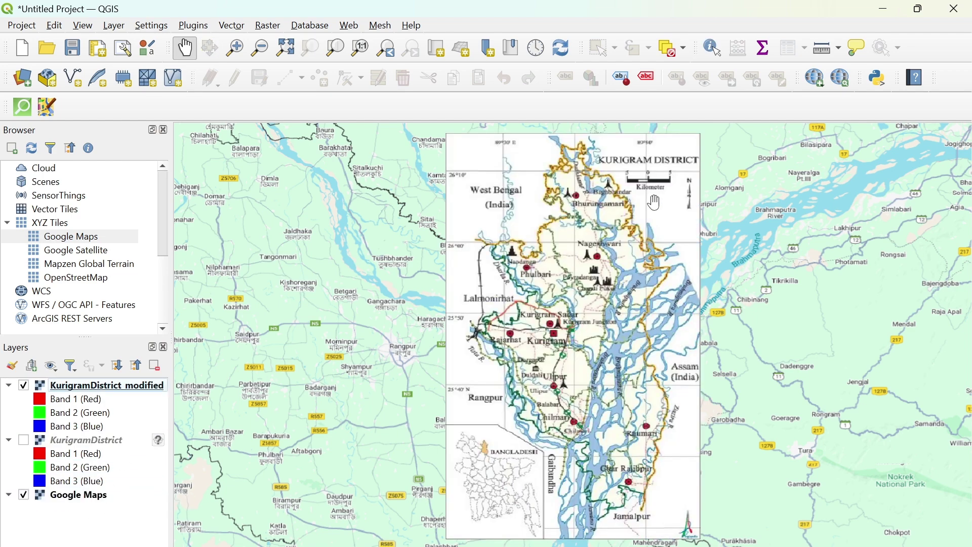
Step: Compare KurigramDistrict_modified with the Google Maps base along the eastern rivers and district boundary, toggling layer visibility and leaving both layers visible
scroll(653, 243, "up", 4)
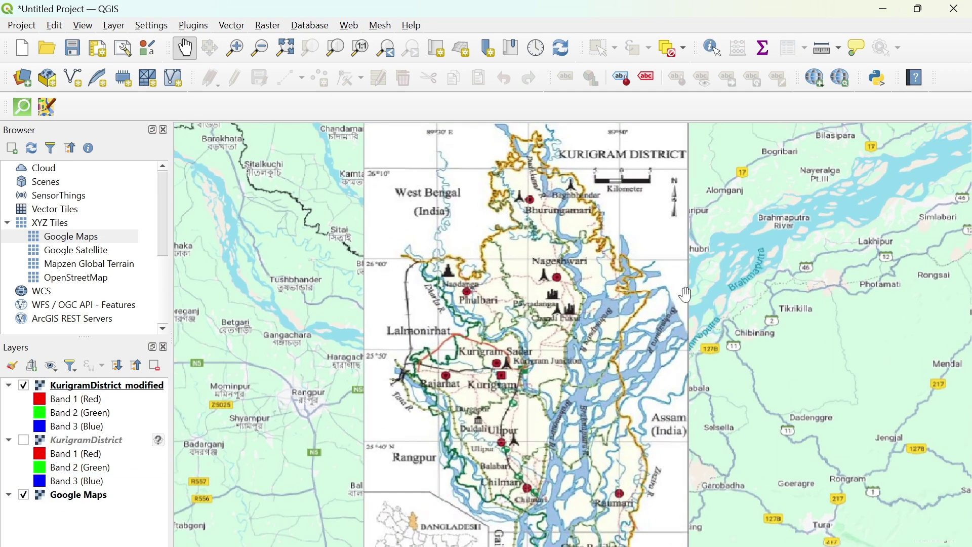
scroll(725, 322, "up", 1)
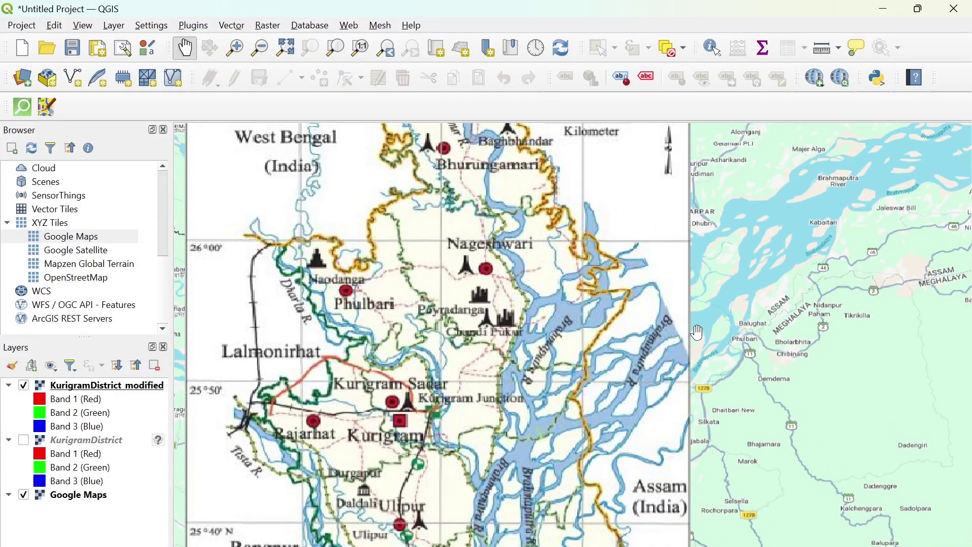
scroll(585, 279, "down", 3)
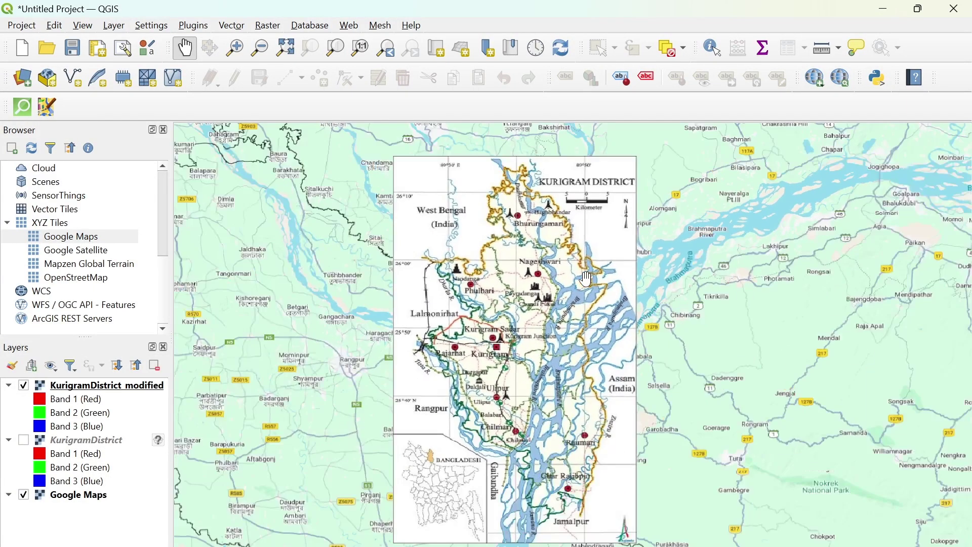
left_click(24, 496)
left_click(25, 496)
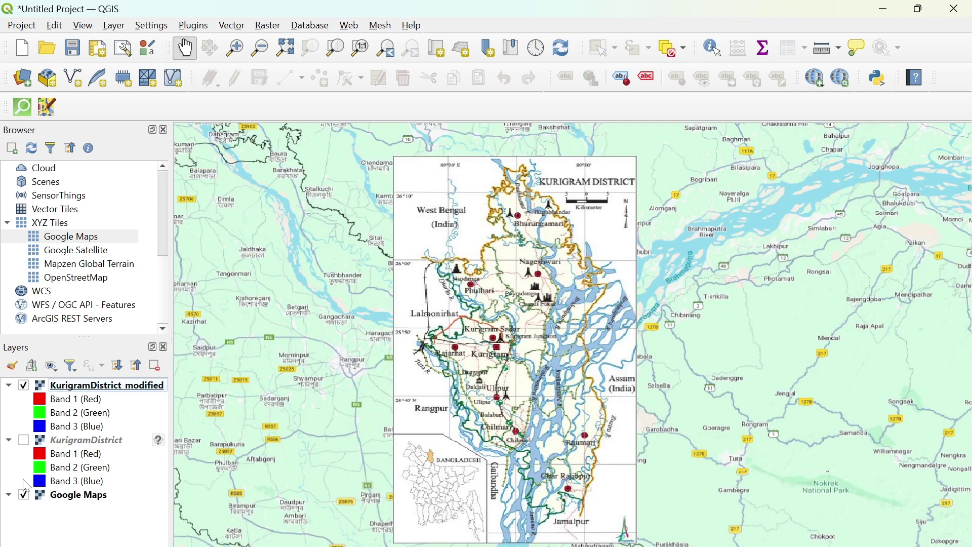
left_click(24, 385)
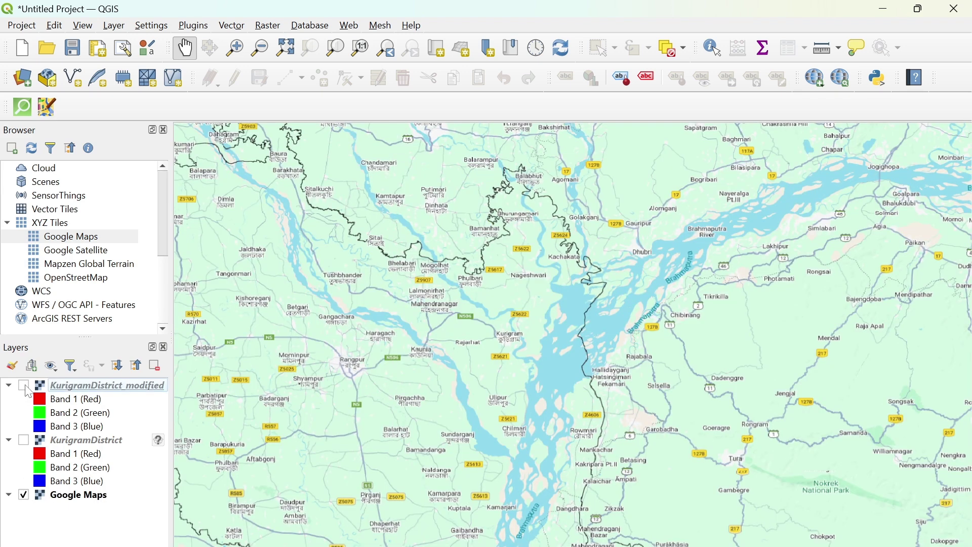
left_click(27, 388)
left_click(26, 388)
left_click(24, 386)
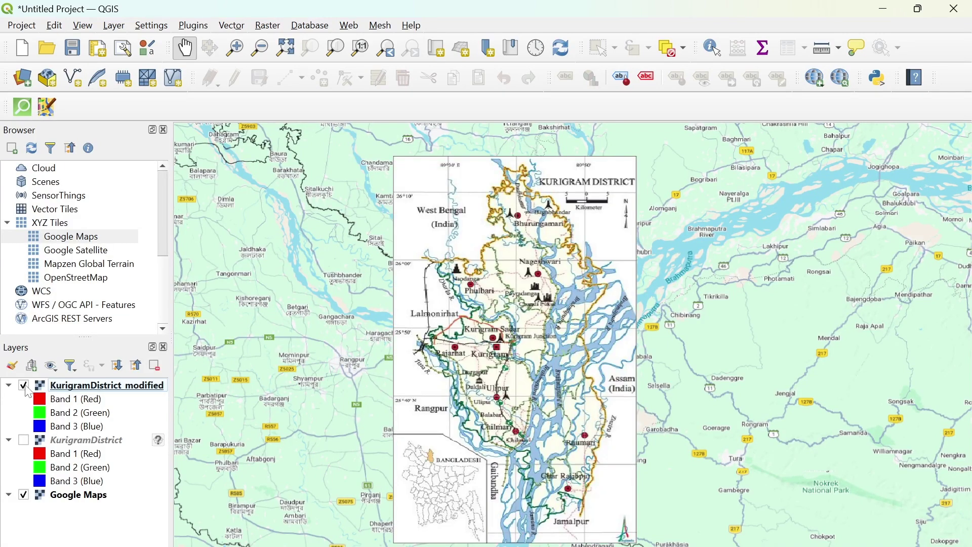
left_click(24, 387)
left_click(24, 386)
left_click(25, 387)
left_click(24, 386)
left_click(25, 386)
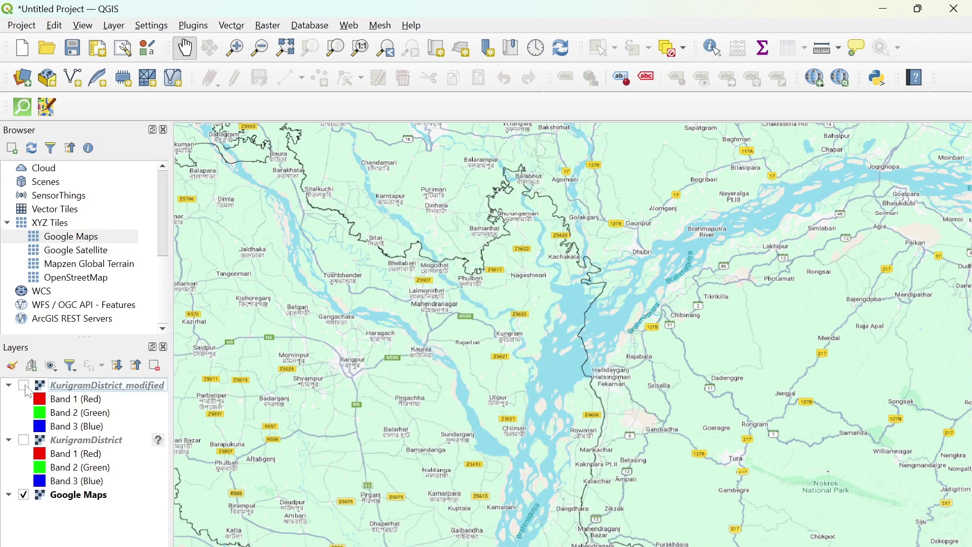
left_click(24, 386)
left_click(24, 387)
left_click(25, 387)
Step: Examine how the Jamuna River at the southern edge and the rest of the georeferenced map line up with Google Maps
left_click_drag(543, 540, 540, 443)
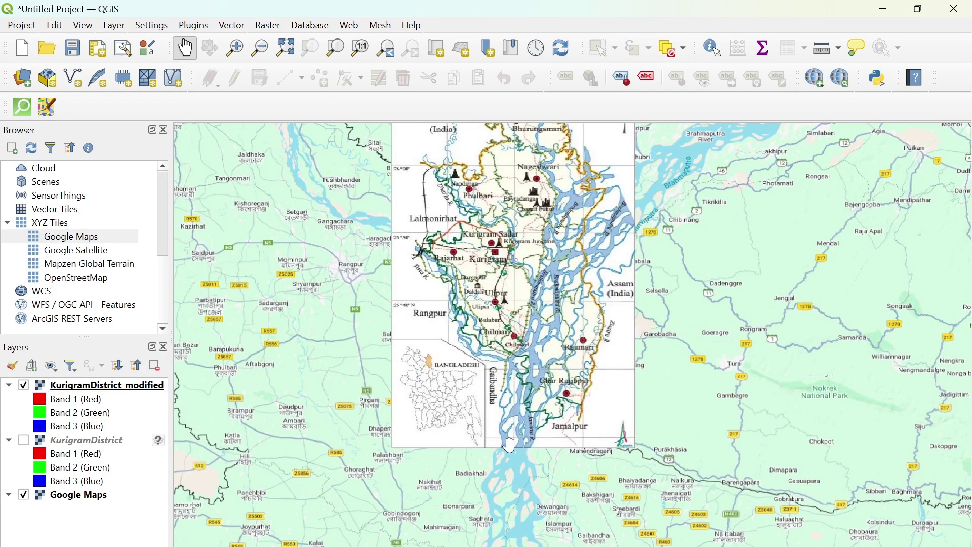
scroll(510, 444, "up", 4)
scroll(510, 445, "up", 1)
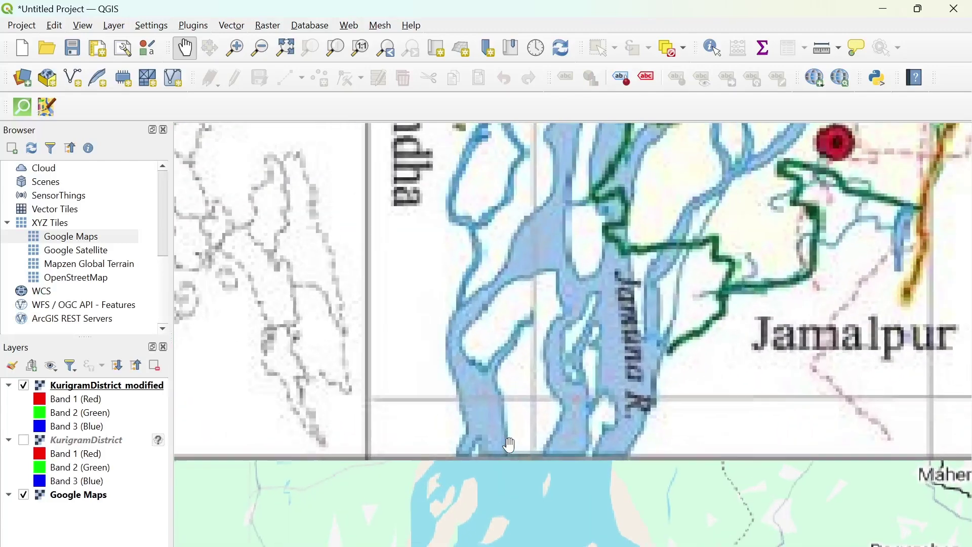
scroll(570, 456, "down", 6)
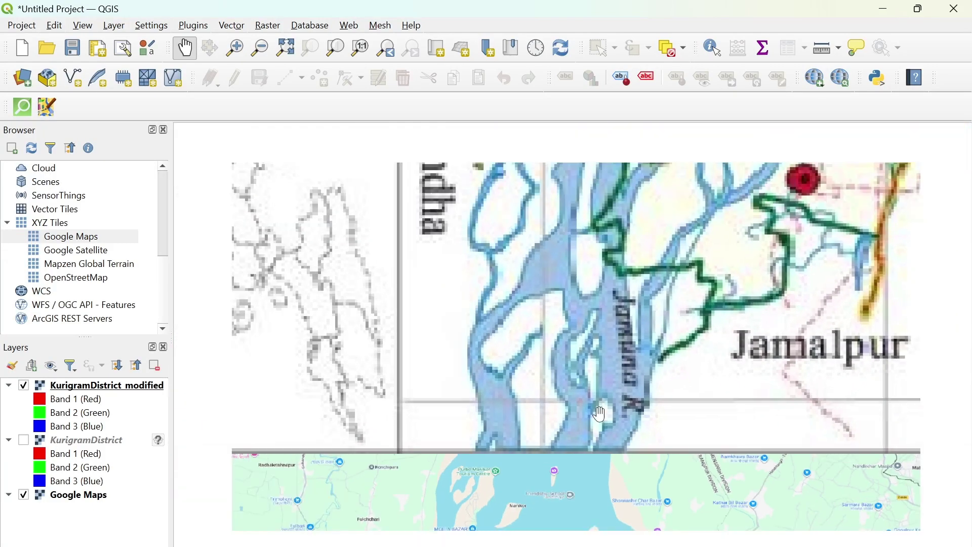
scroll(600, 413, "down", 2)
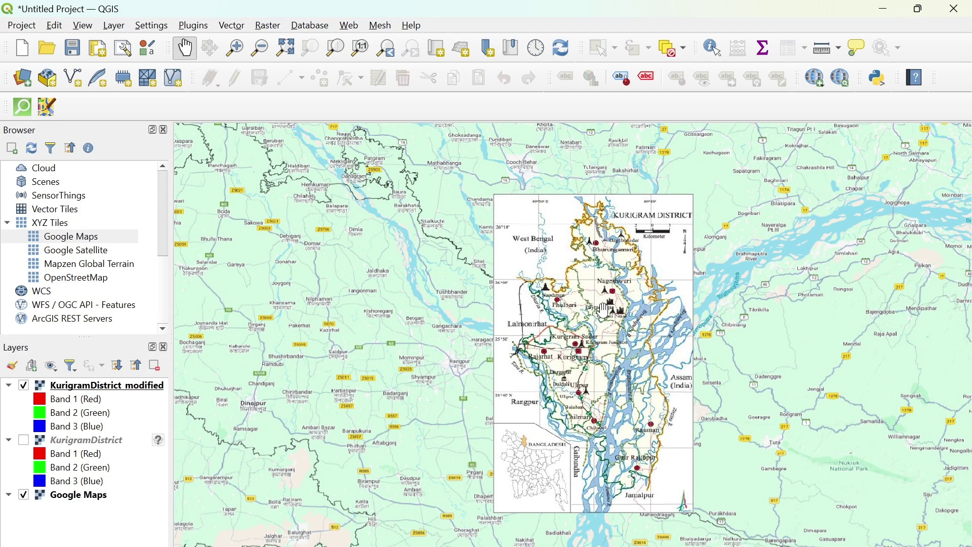
left_click_drag(651, 293, 596, 272)
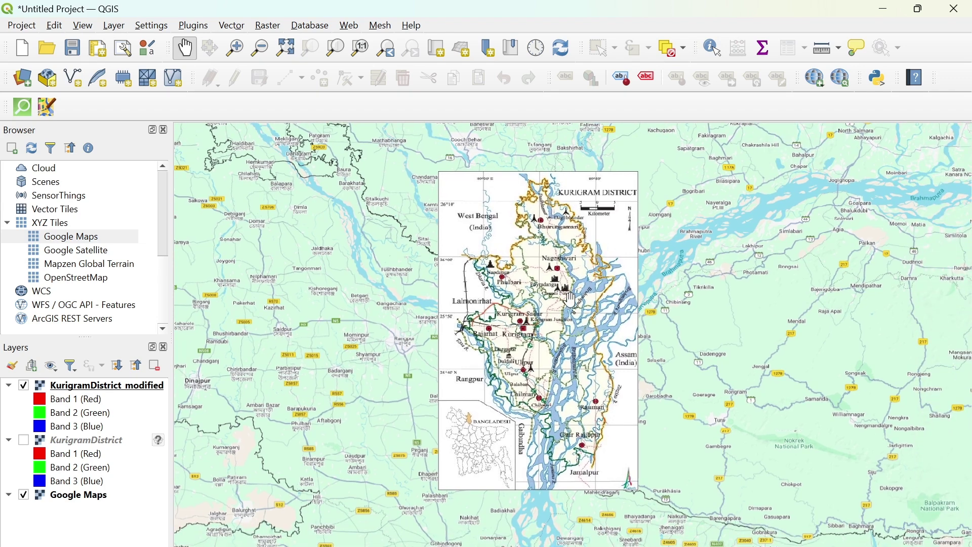
scroll(565, 207, "up", 2)
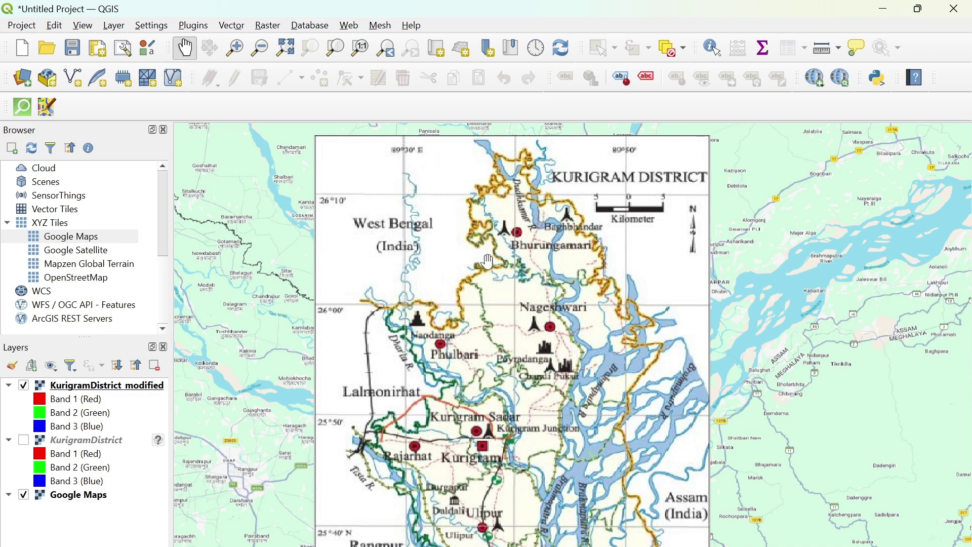
left_click_drag(515, 306, 500, 177)
left_click_drag(587, 361, 590, 327)
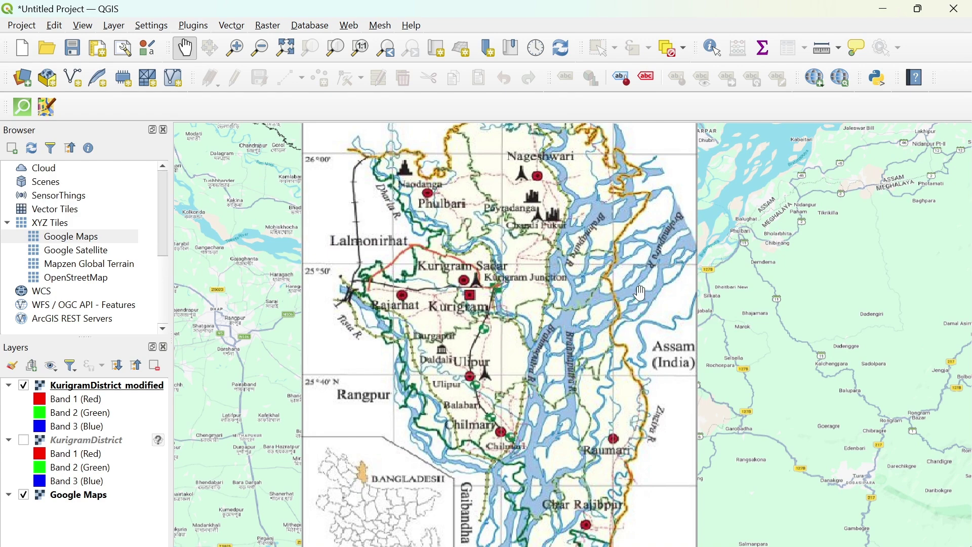
left_click_drag(634, 205, 681, 341)
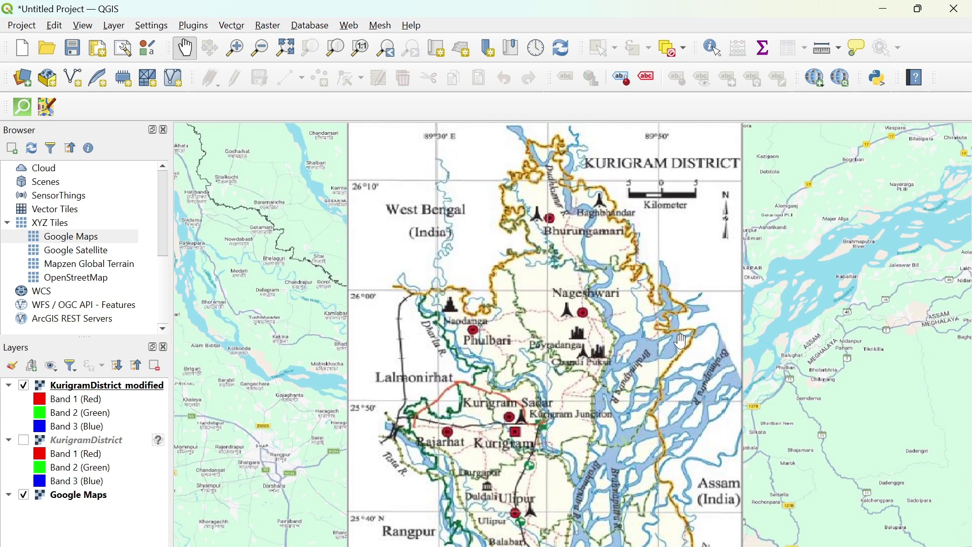